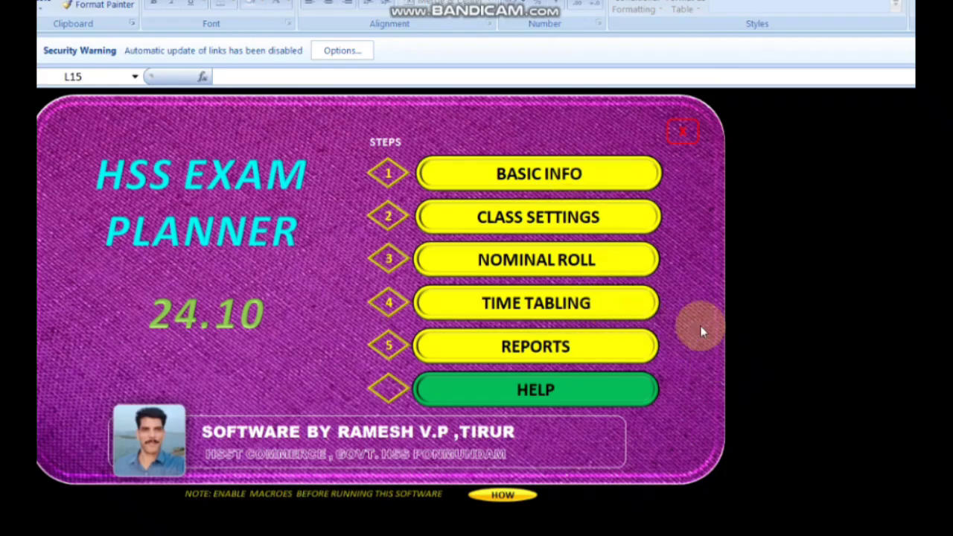
# Review the school, exam and room details on the Basic Information page and return to the home page.
pyautogui.click(490, 174)
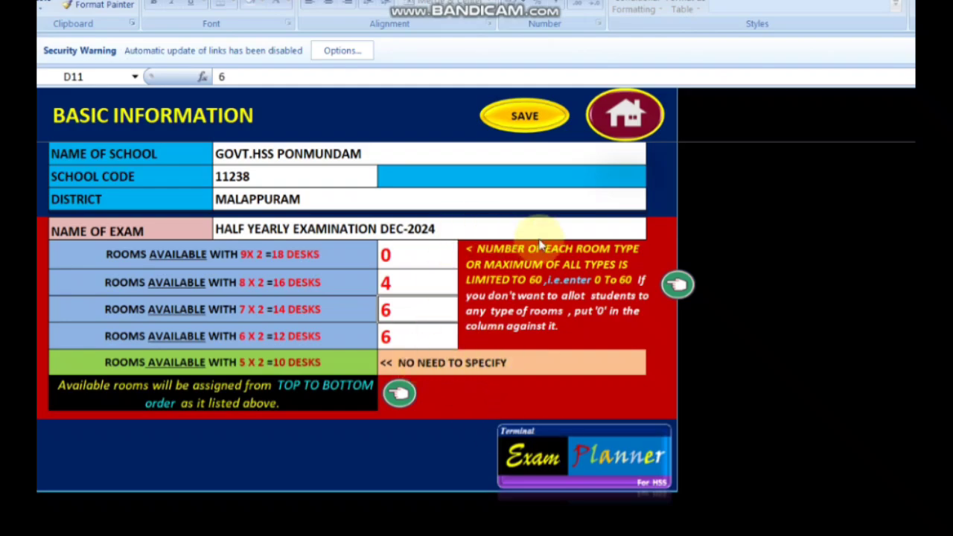
pyautogui.click(639, 117)
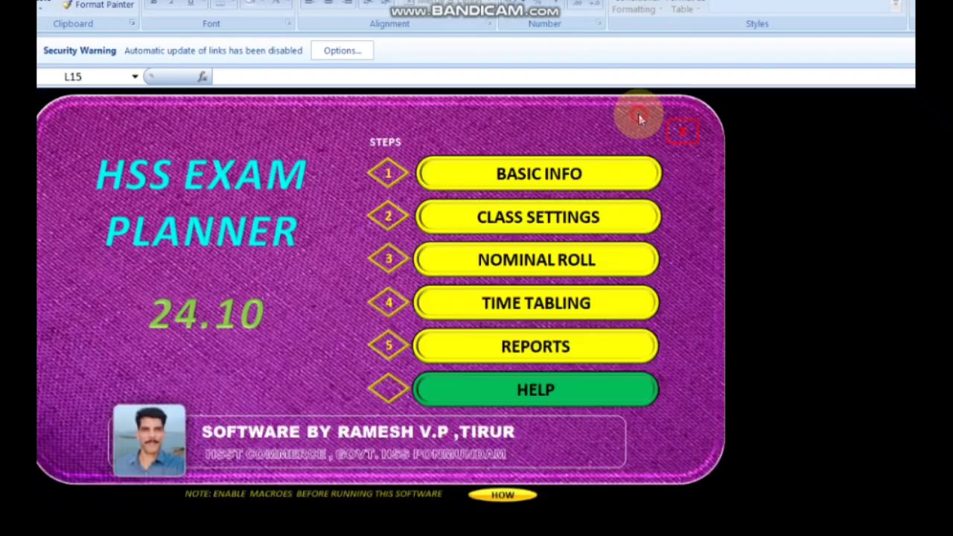
# Open the class settings and inspect the combination codes of XI COM A and XI COM B.
pyautogui.click(474, 227)
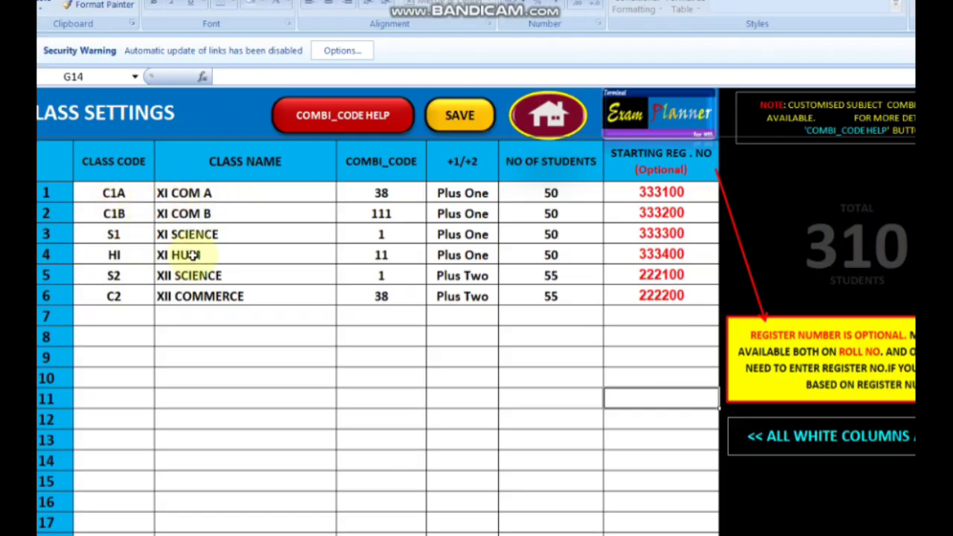
pyautogui.click(402, 192)
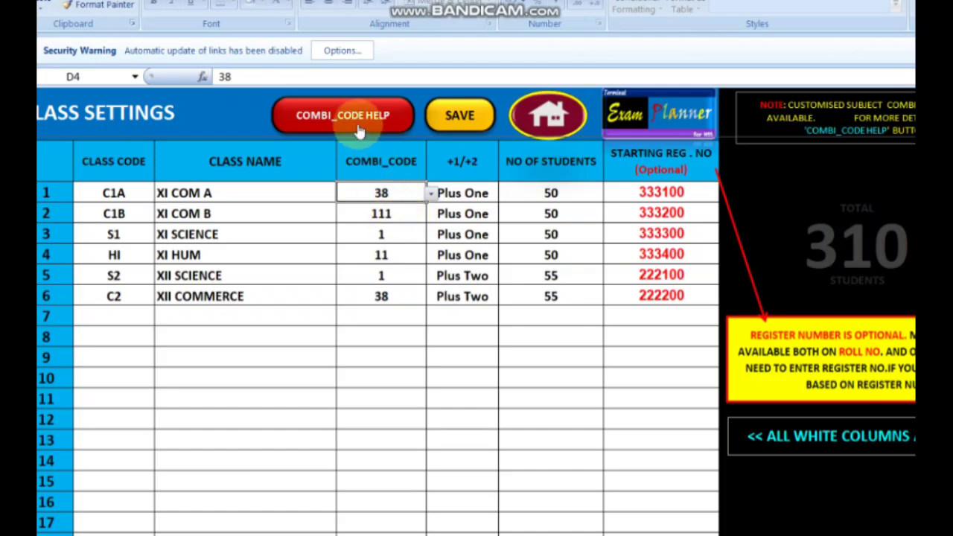
pyautogui.click(381, 213)
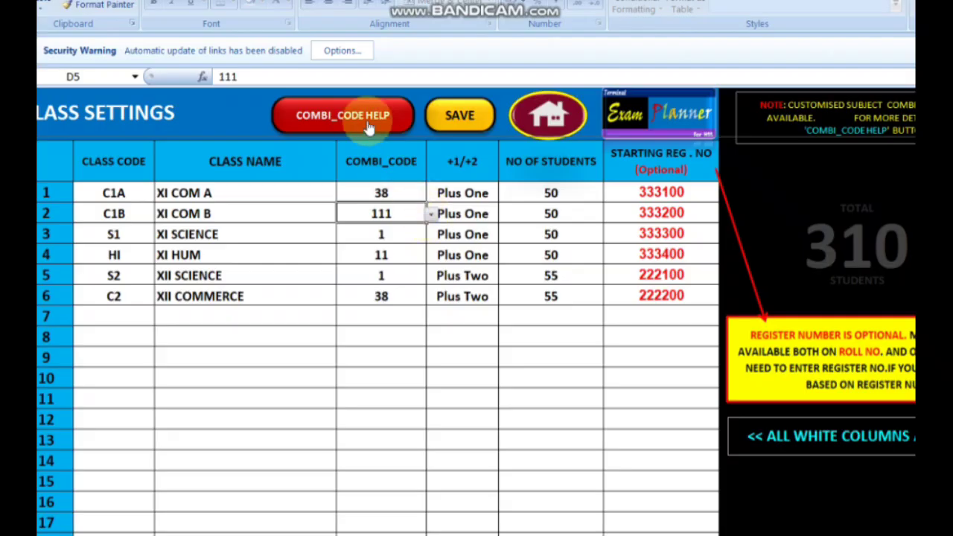
# Look through the course/subject combination code list down to the customised combinations and return to the class settings.
pyautogui.click(343, 115)
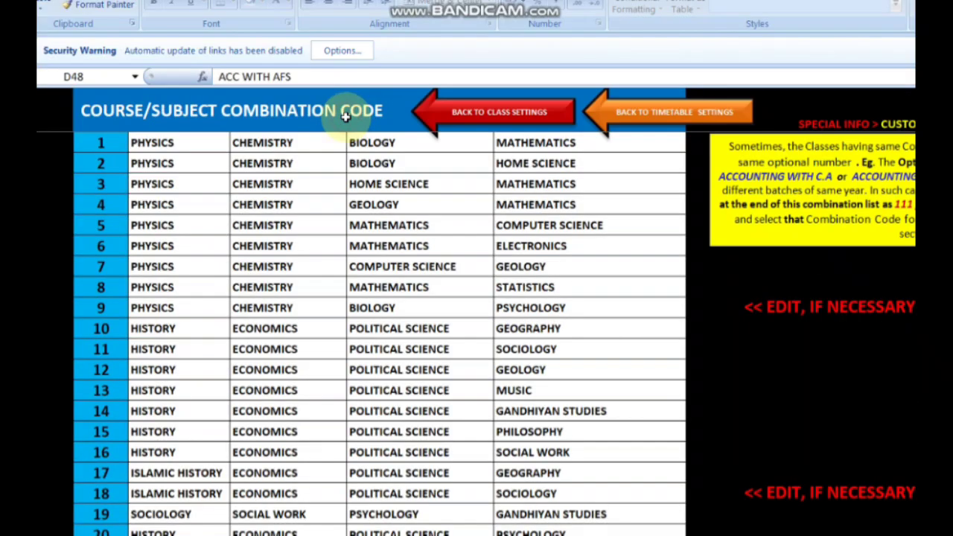
pyautogui.scroll(-2, 475, 255)
pyautogui.scroll(-11, 474, 255)
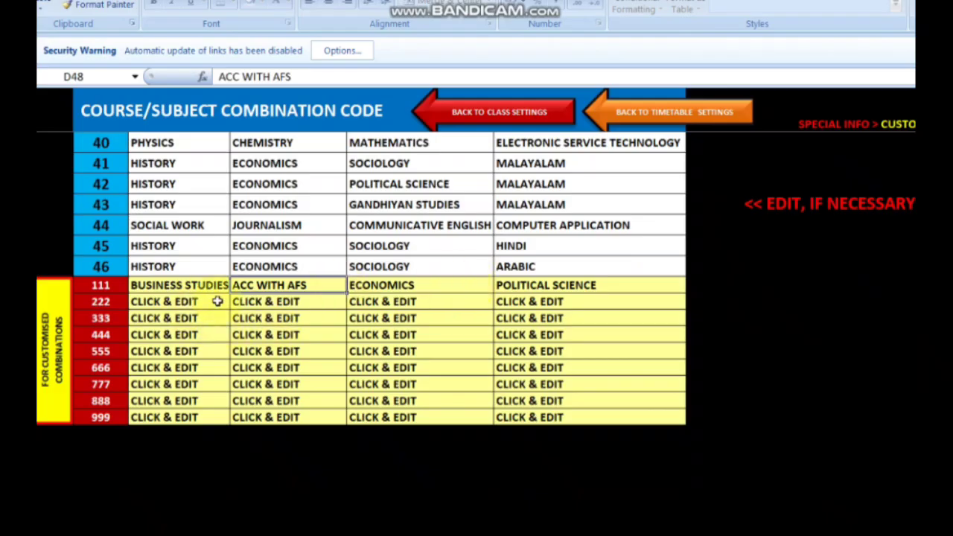
pyautogui.scroll(10, 379, 265)
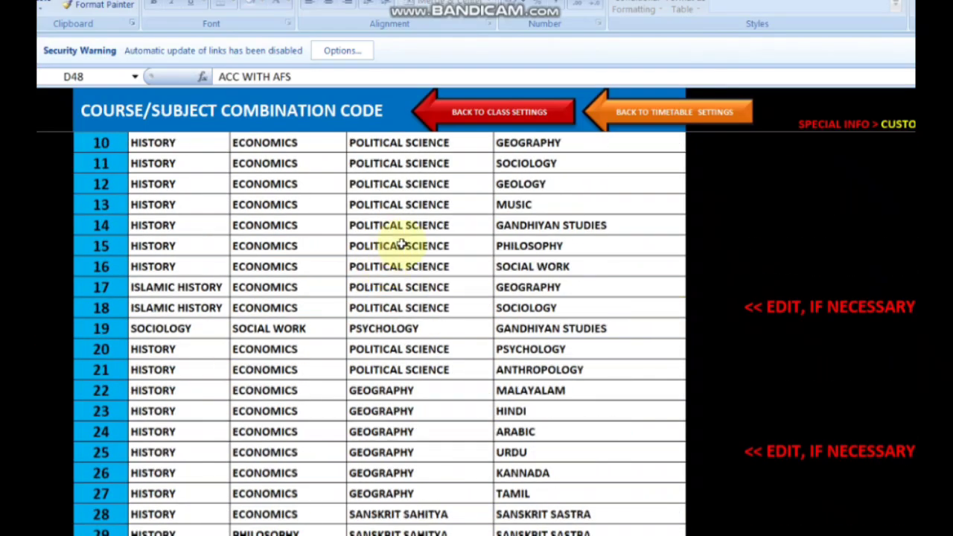
pyautogui.click(497, 111)
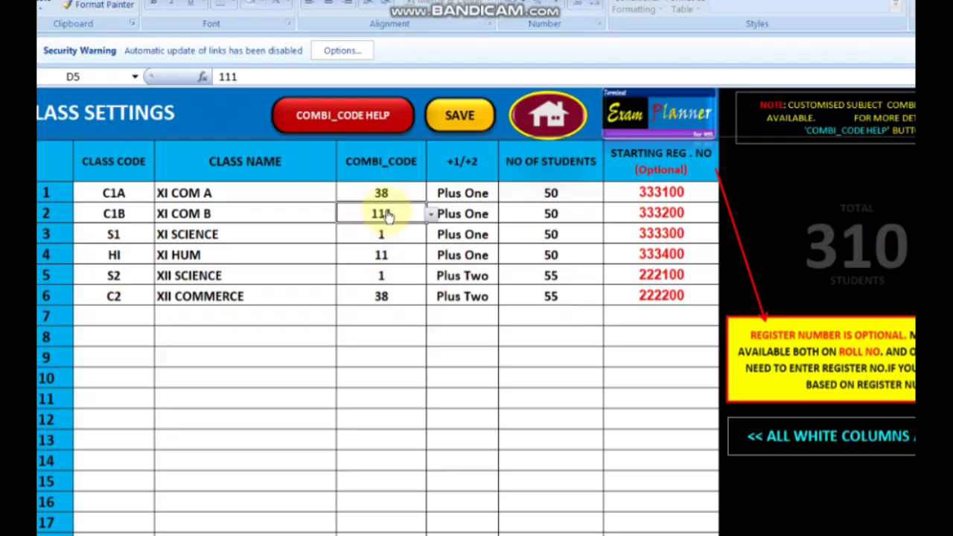
# Check the subjects of customised combination 111 in the combination code list and return to the class settings.
pyautogui.click(393, 123)
pyautogui.scroll(-5, 387, 342)
pyautogui.scroll(-4, 391, 367)
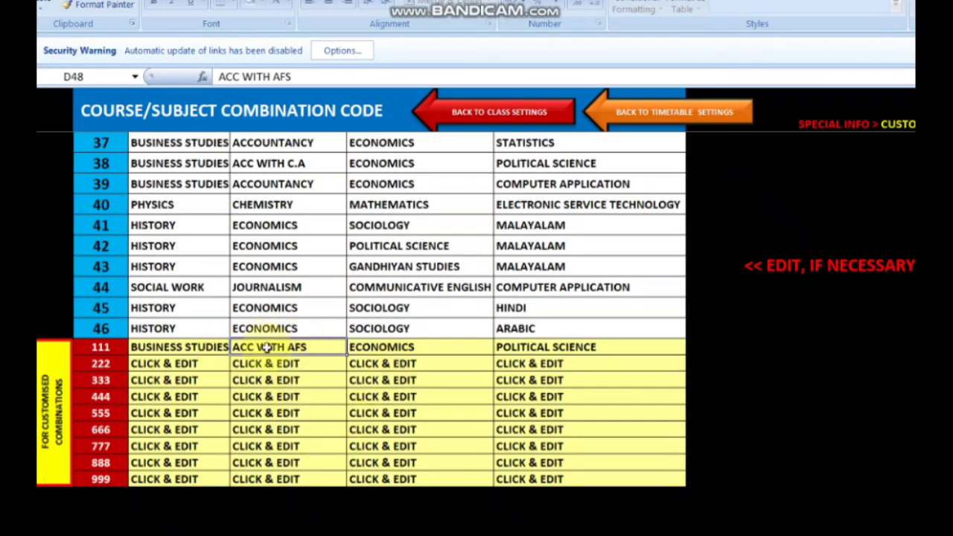
pyautogui.scroll(6, 372, 283)
pyautogui.click(487, 119)
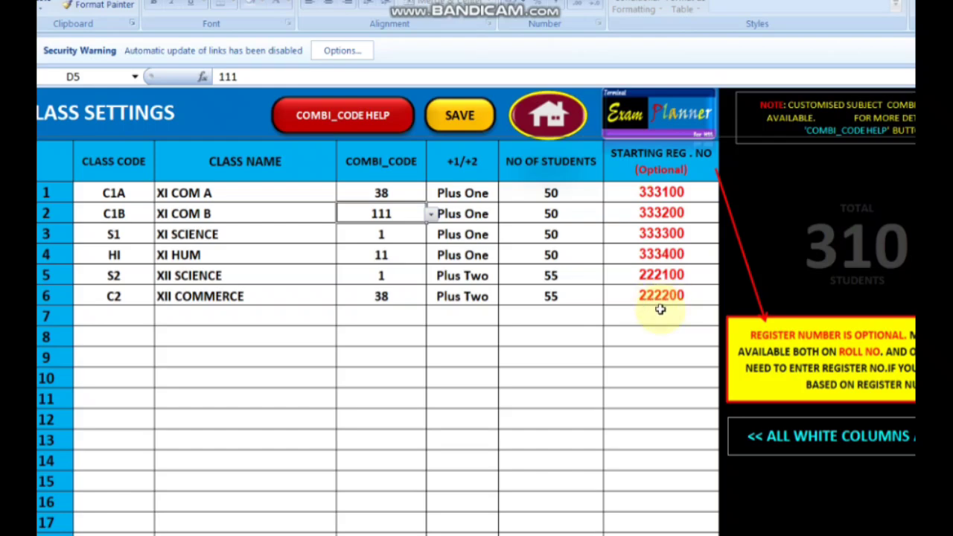
# Open the Nominal Roll page and generate the nominal roll, accepting the confirmation.
pyautogui.click(549, 125)
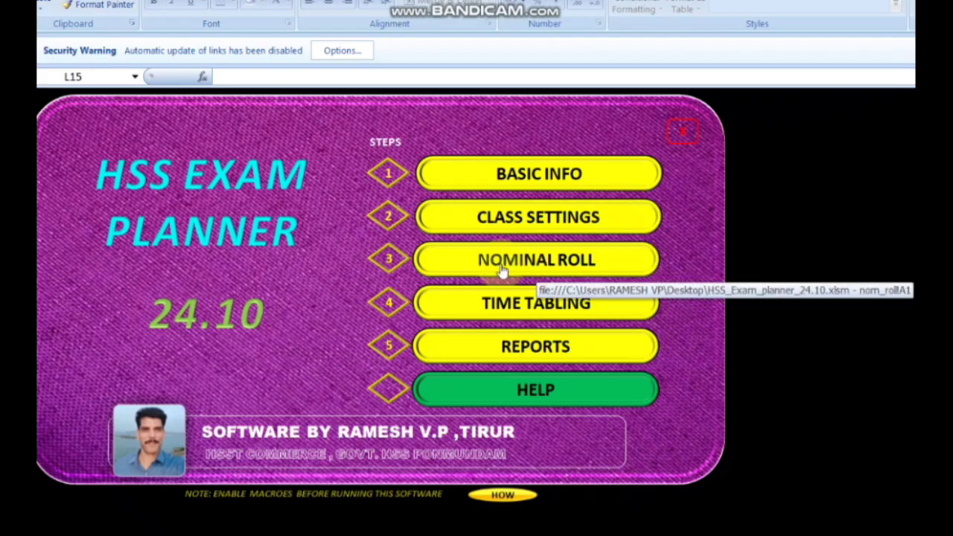
pyautogui.click(536, 274)
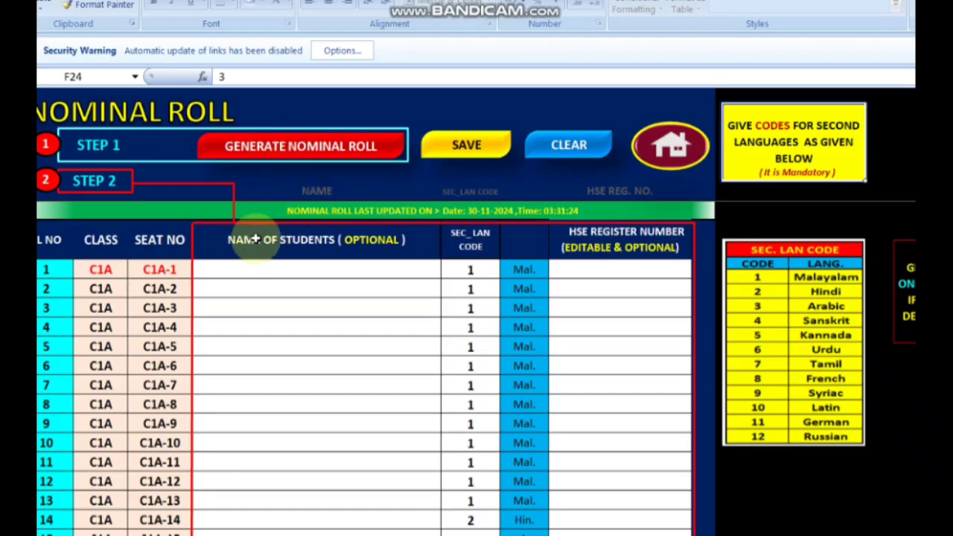
pyautogui.scroll(-1, 372, 318)
pyautogui.scroll(1, 257, 319)
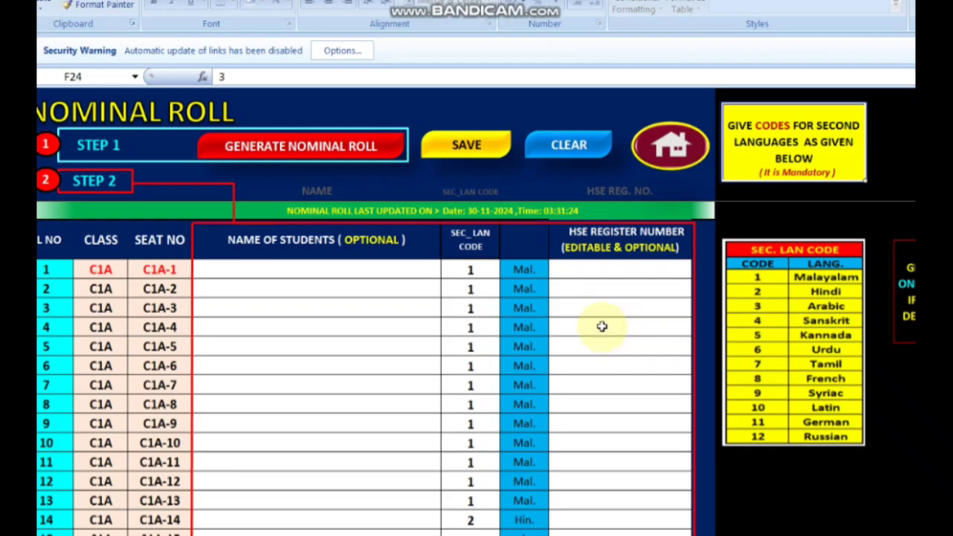
pyautogui.click(285, 146)
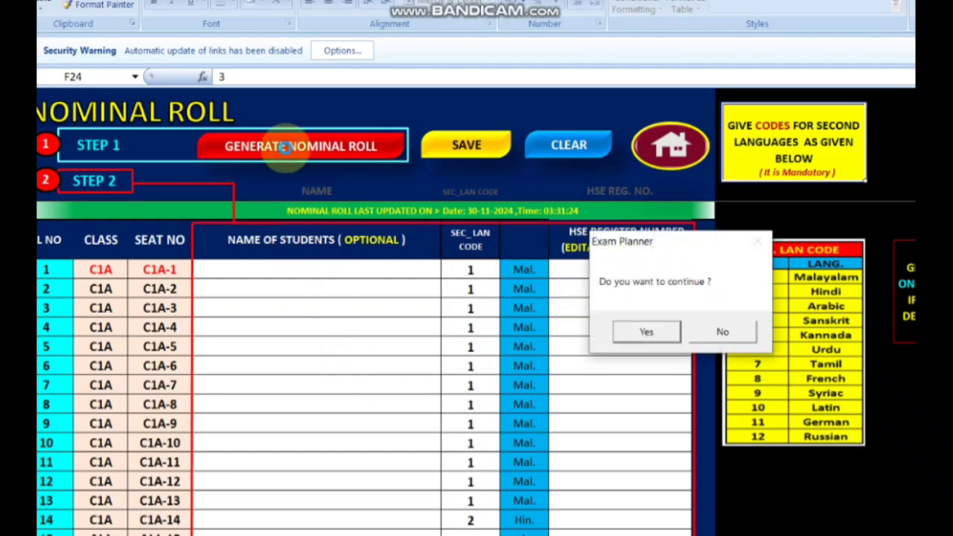
pyautogui.click(645, 334)
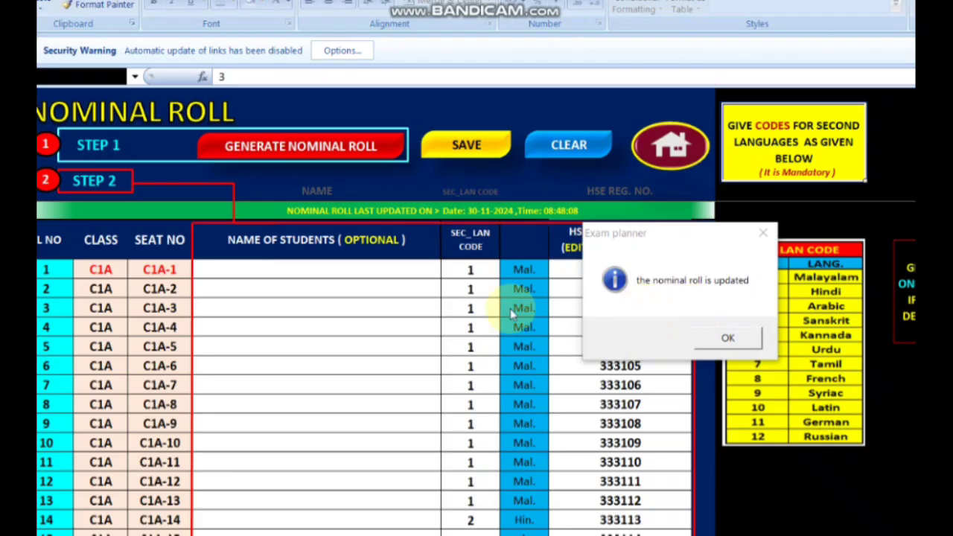
pyautogui.click(729, 340)
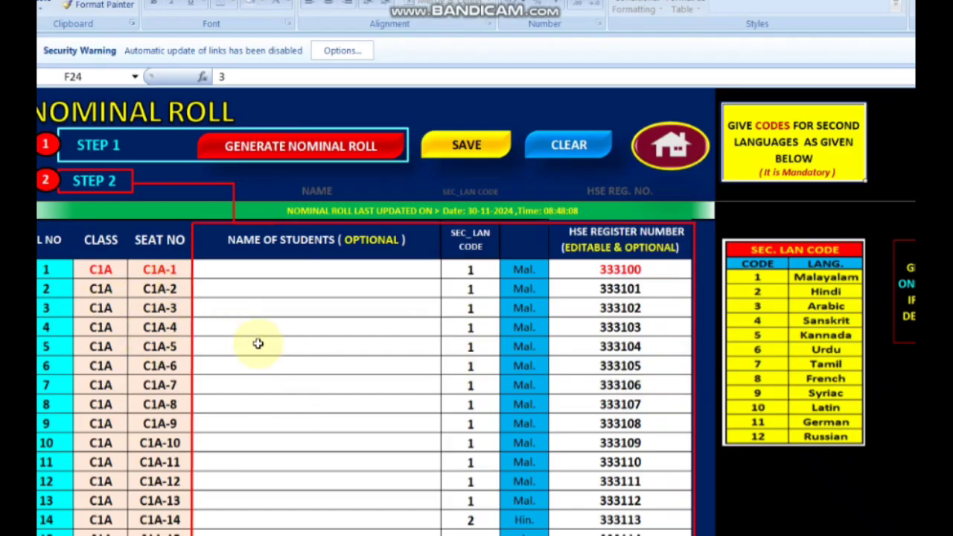
# Clear the student names and second-language codes from the nominal roll.
pyautogui.click(283, 270)
pyautogui.click(283, 288)
pyautogui.click(291, 310)
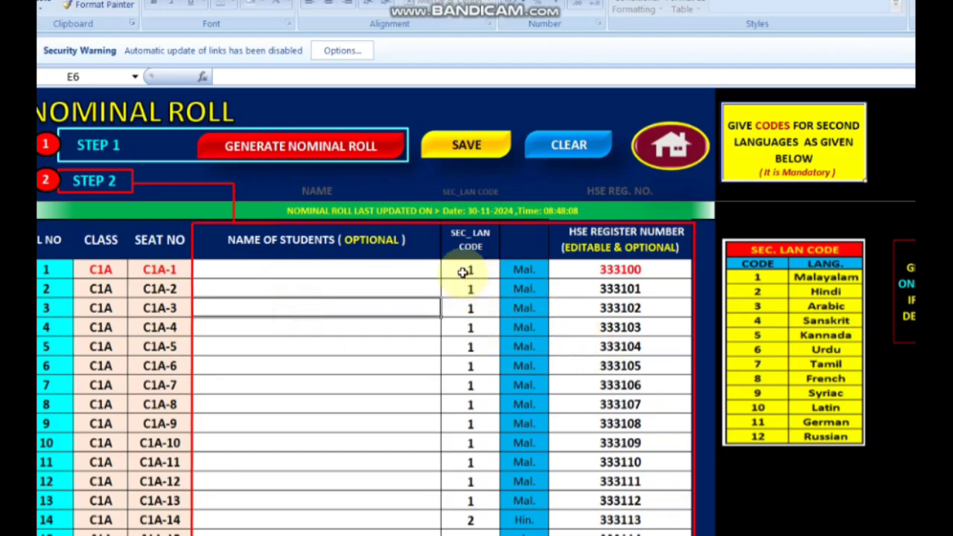
pyautogui.click(568, 149)
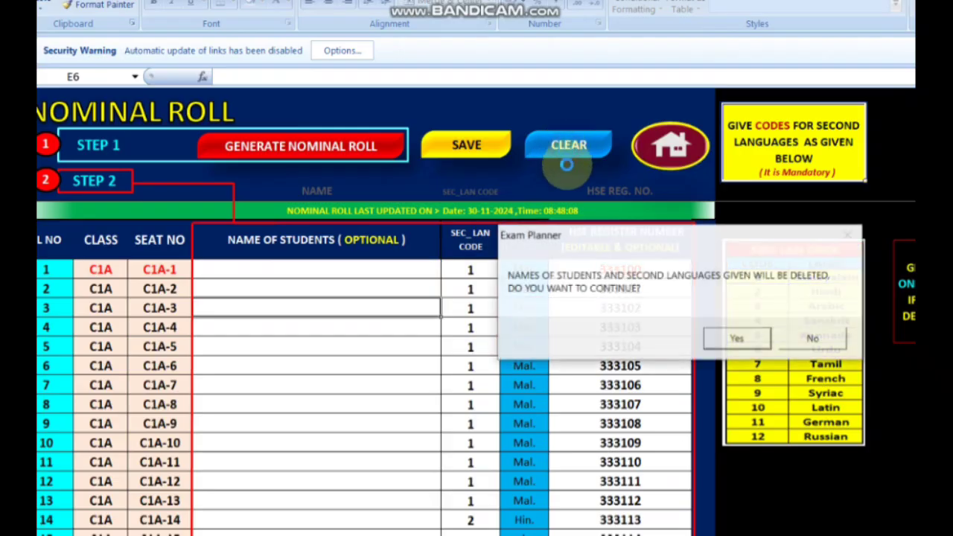
pyautogui.click(734, 335)
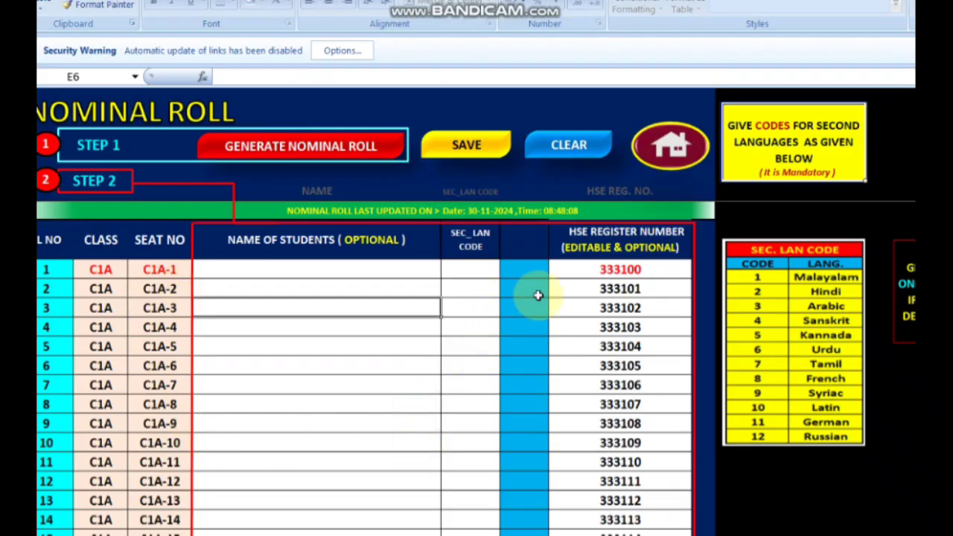
# Enter second-language code 1 for seats C1A-1 to C1A-10 in the nominal roll.
pyautogui.click(470, 271)
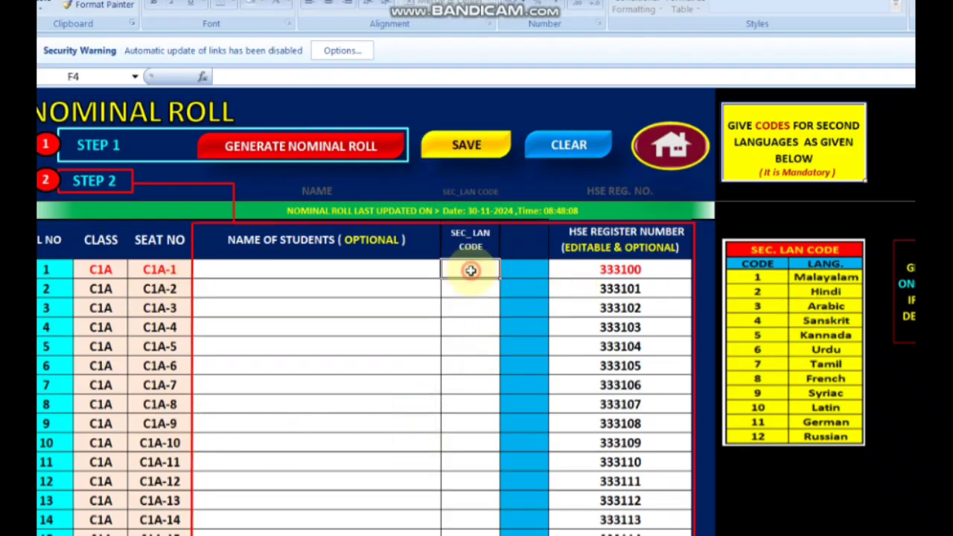
pyautogui.write('1')
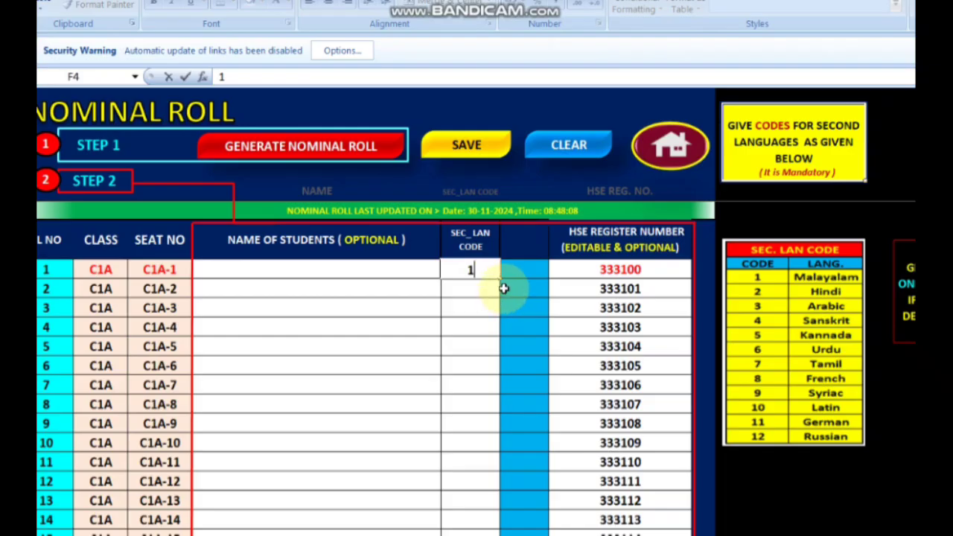
pyautogui.moveTo(502, 280); pyautogui.dragTo(504, 452)
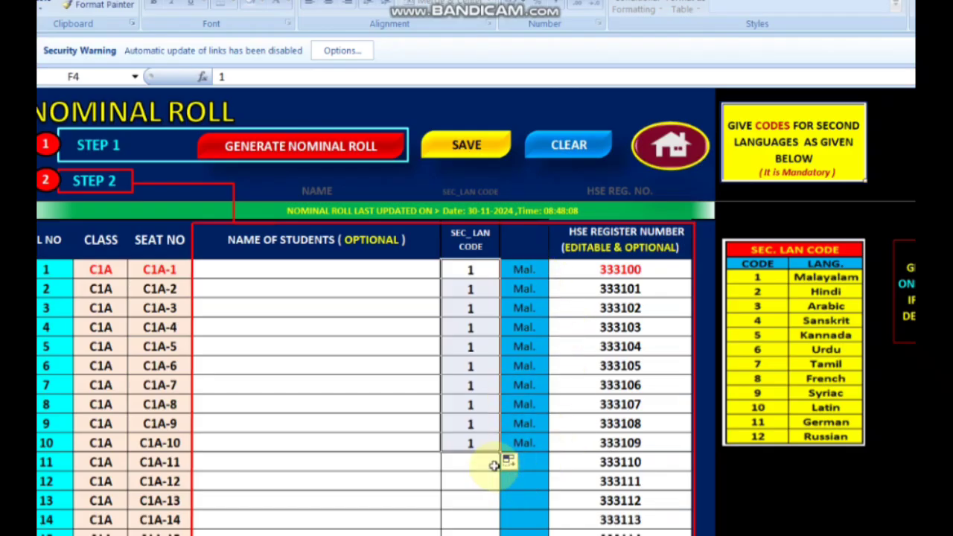
# Enter second-language code 2 for seats C1A-11 to C1A-20 in the nominal roll.
pyautogui.click(486, 463)
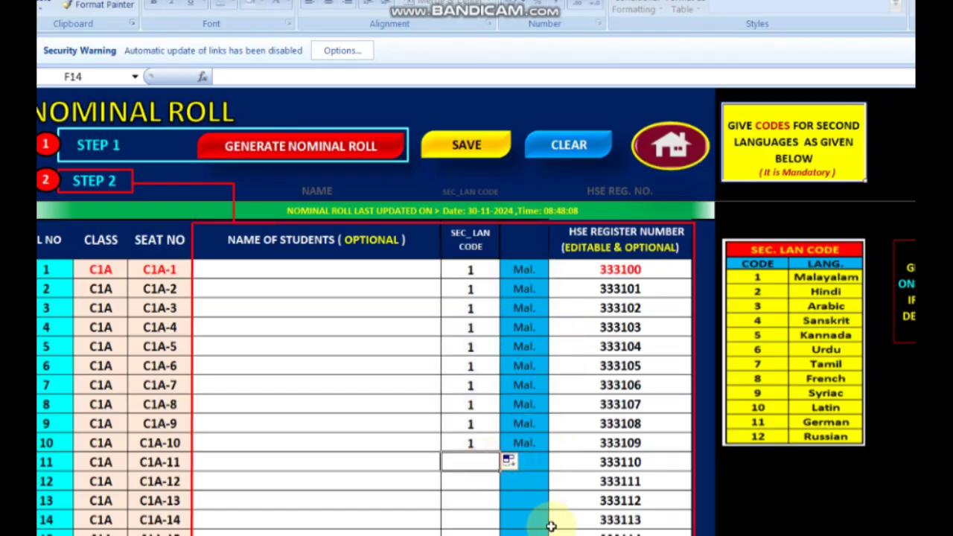
pyautogui.write('2')
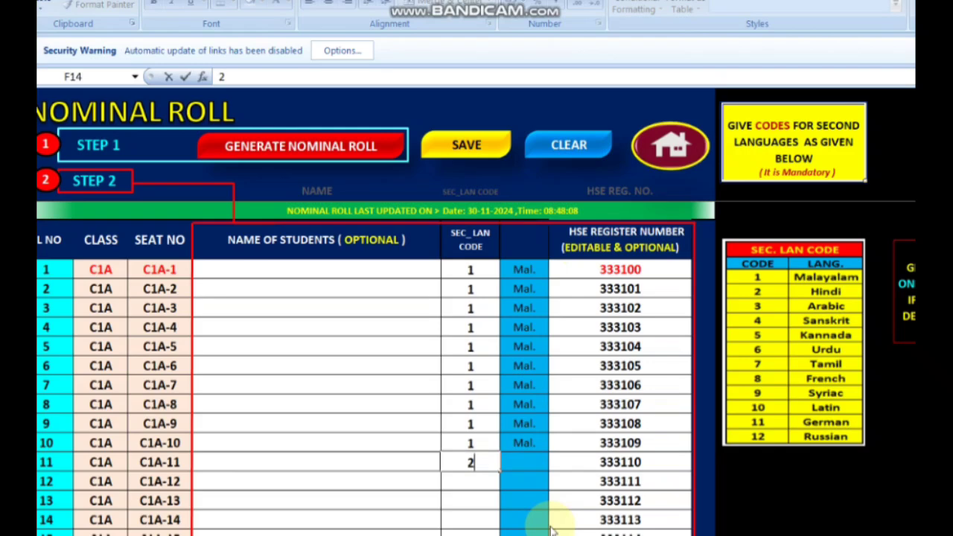
pyautogui.scroll(-2, 519, 515)
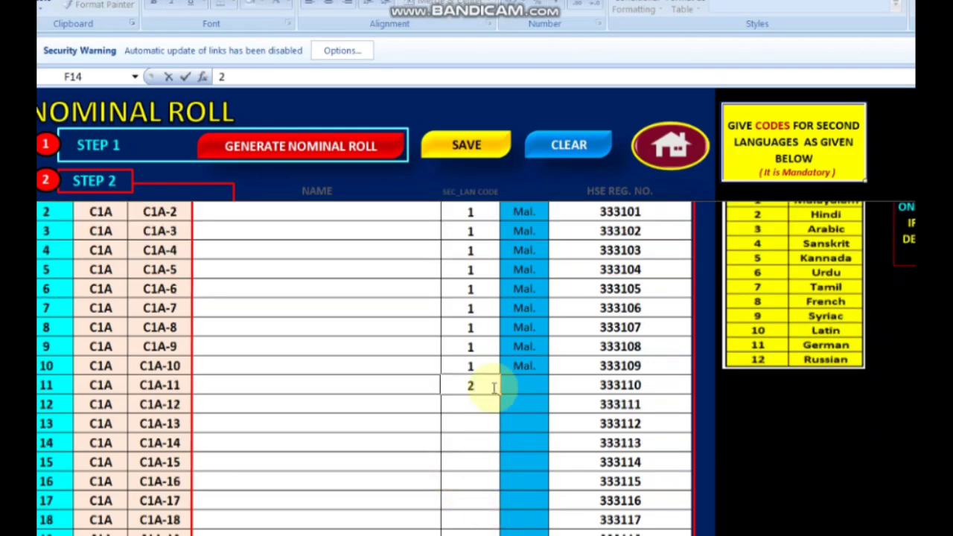
pyautogui.moveTo(498, 394); pyautogui.dragTo(501, 521)
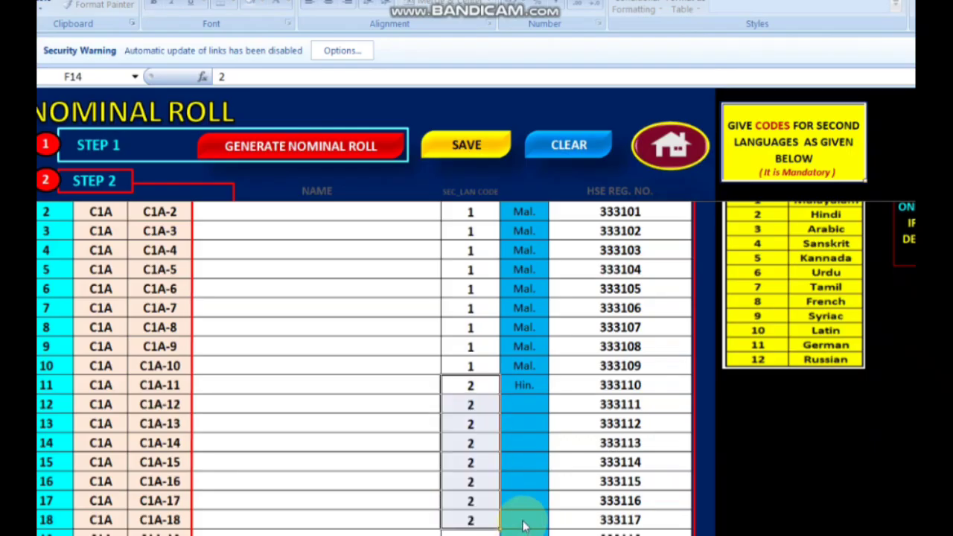
pyautogui.scroll(-2, 525, 482)
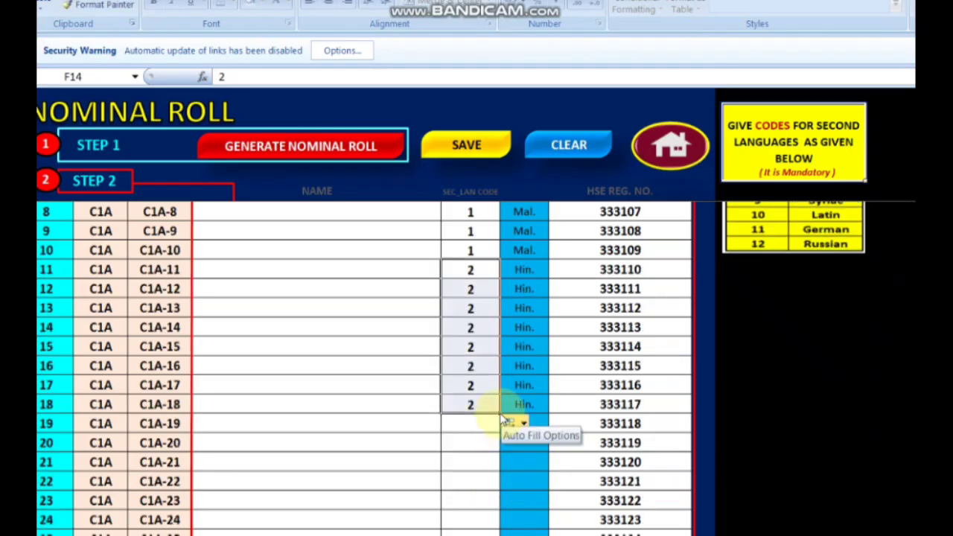
pyautogui.moveTo(499, 414); pyautogui.dragTo(497, 447)
pyautogui.click(485, 464)
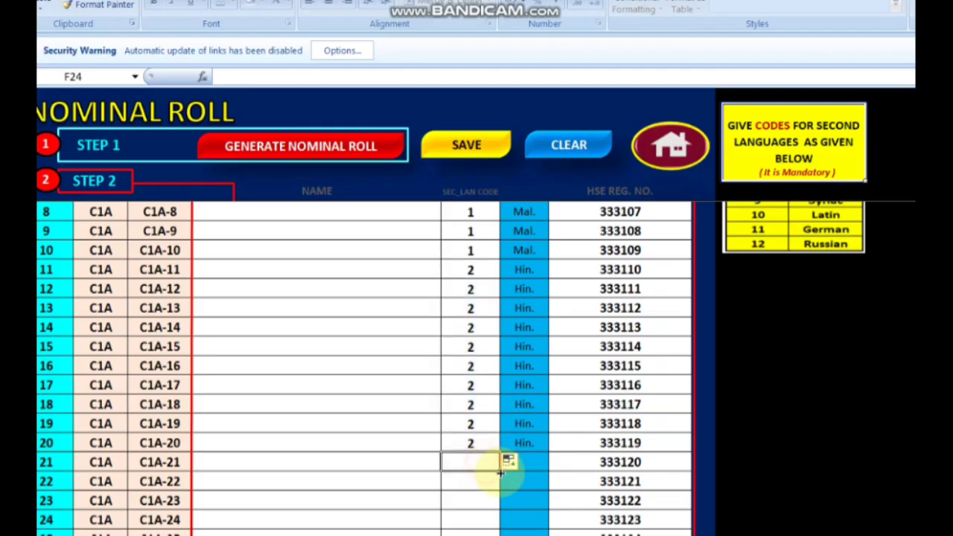
# Enter second-language code 3 for seats C1A-21 to C1A-30 in the nominal roll.
pyautogui.scroll(3, 632, 253)
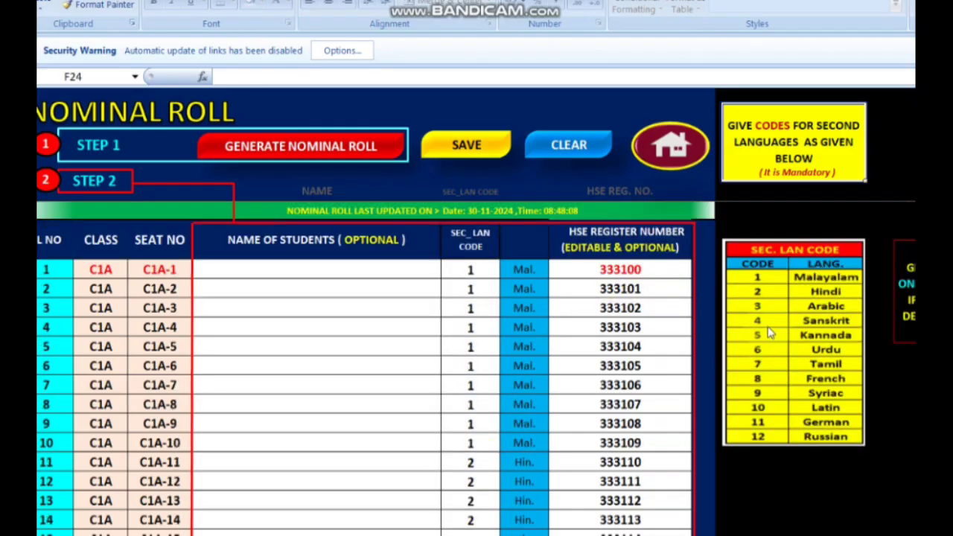
pyautogui.scroll(-4, 767, 328)
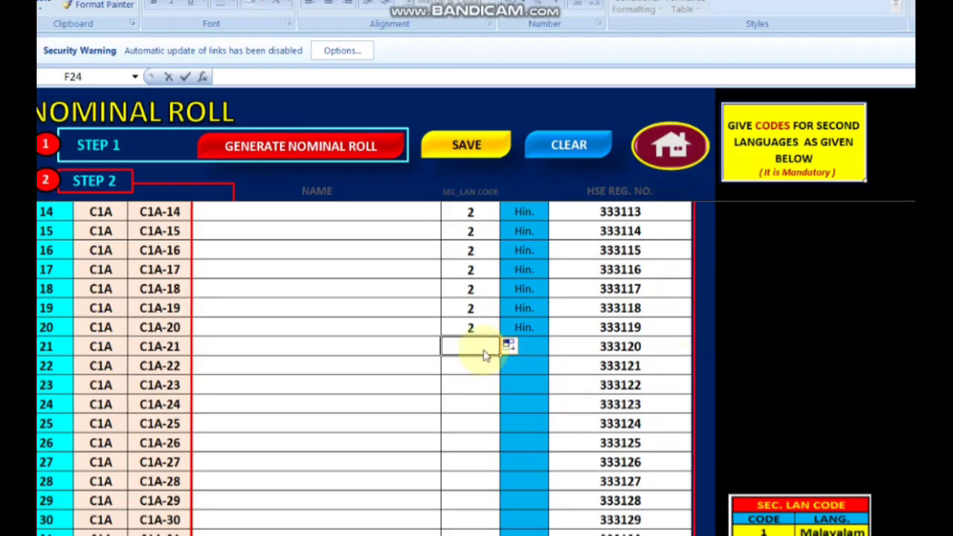
pyautogui.write('3')
pyautogui.click(447, 387)
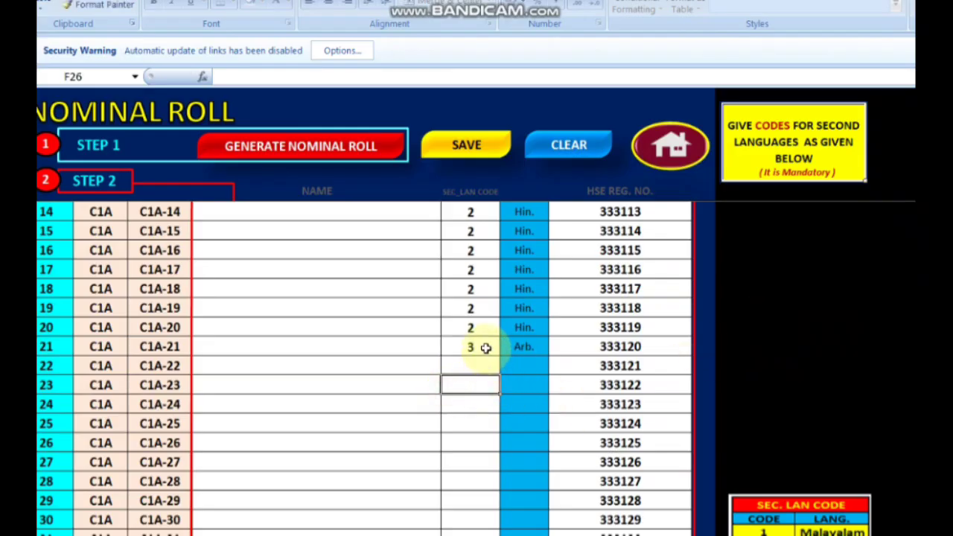
pyautogui.click(484, 348)
pyautogui.moveTo(498, 357); pyautogui.dragTo(522, 528)
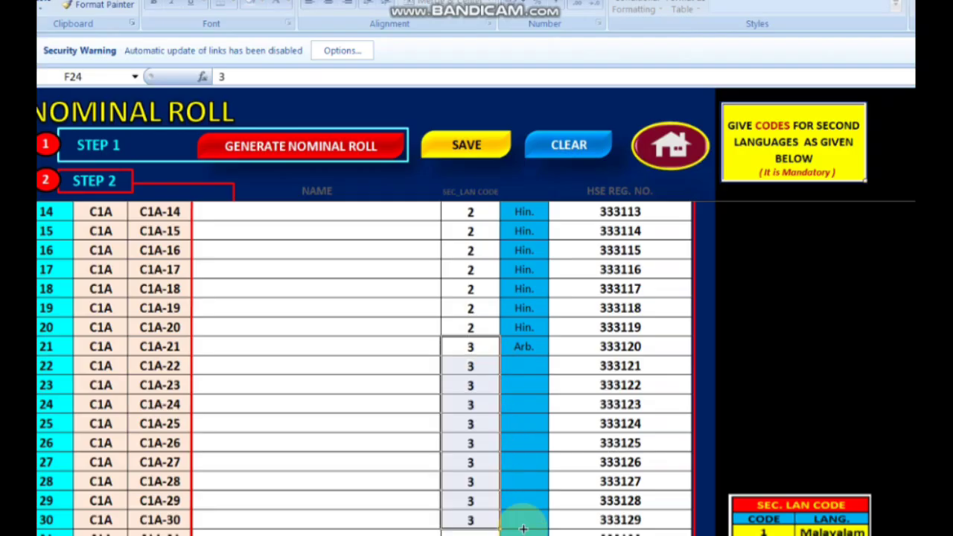
# Select the HSE register number of seat C1A-2 in the nominal roll.
pyautogui.scroll(5, 561, 511)
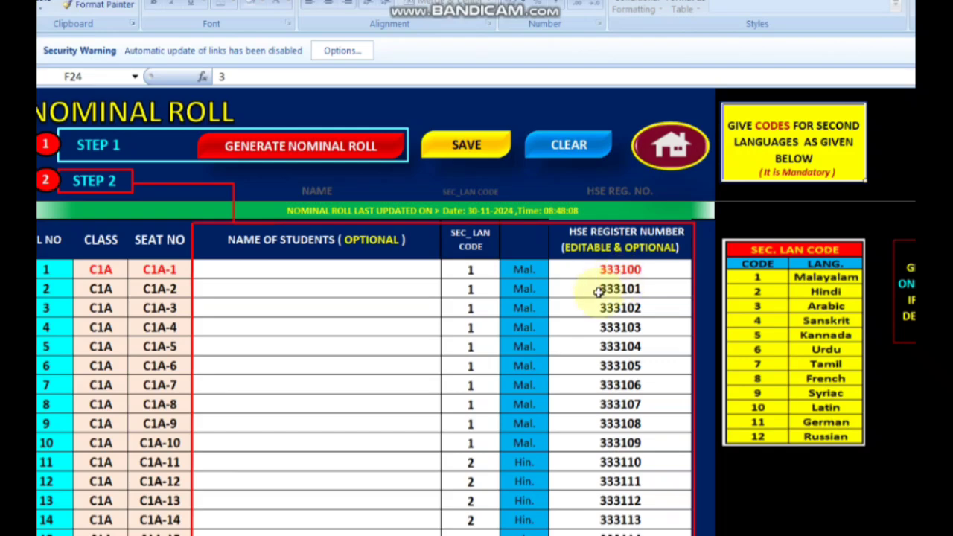
pyautogui.click(619, 291)
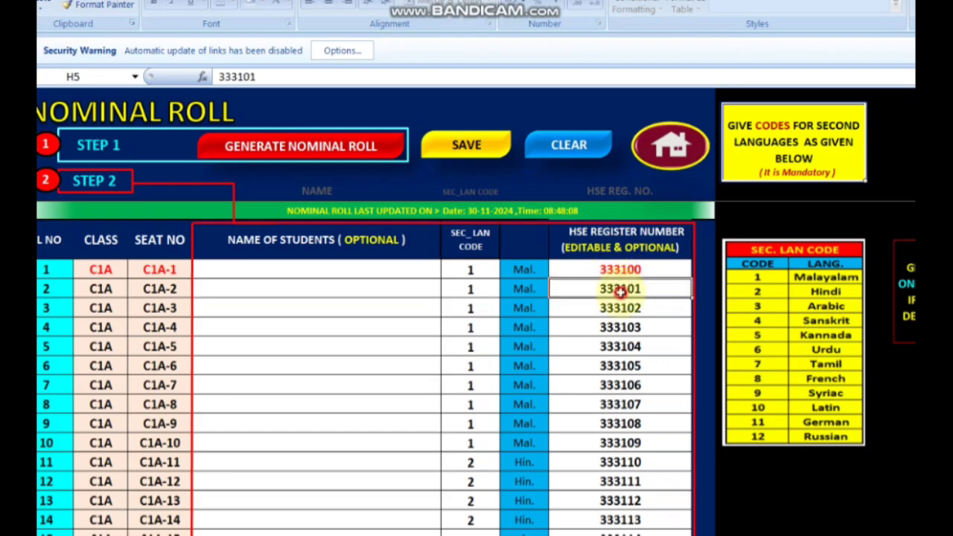
pyautogui.click(621, 314)
pyautogui.click(619, 347)
pyautogui.click(617, 368)
pyautogui.click(610, 402)
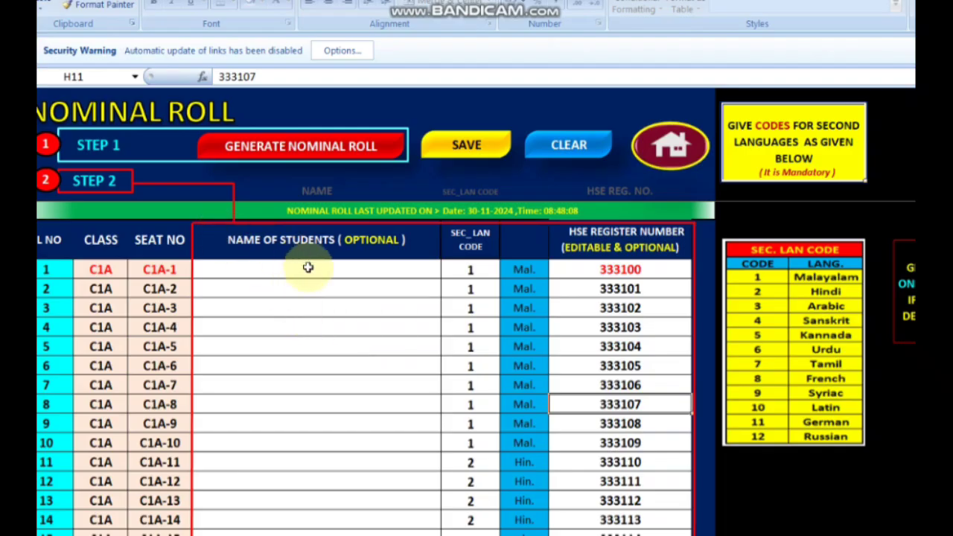
# Return to the home page and open the time tabling settings.
pyautogui.click(683, 153)
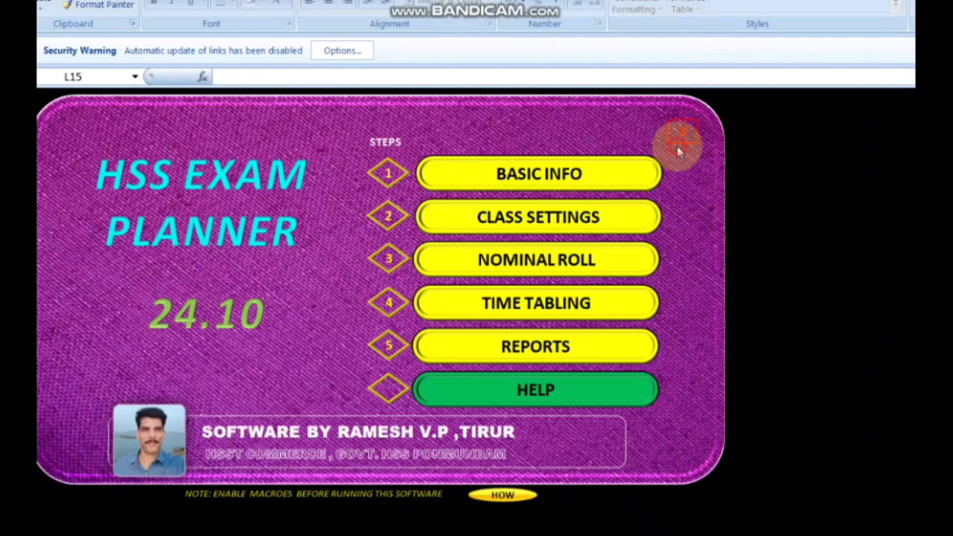
pyautogui.click(533, 313)
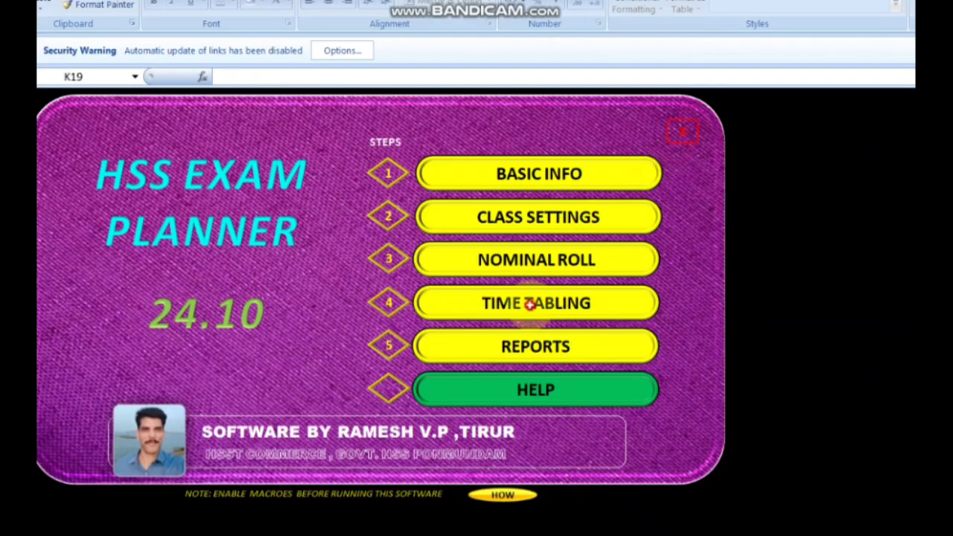
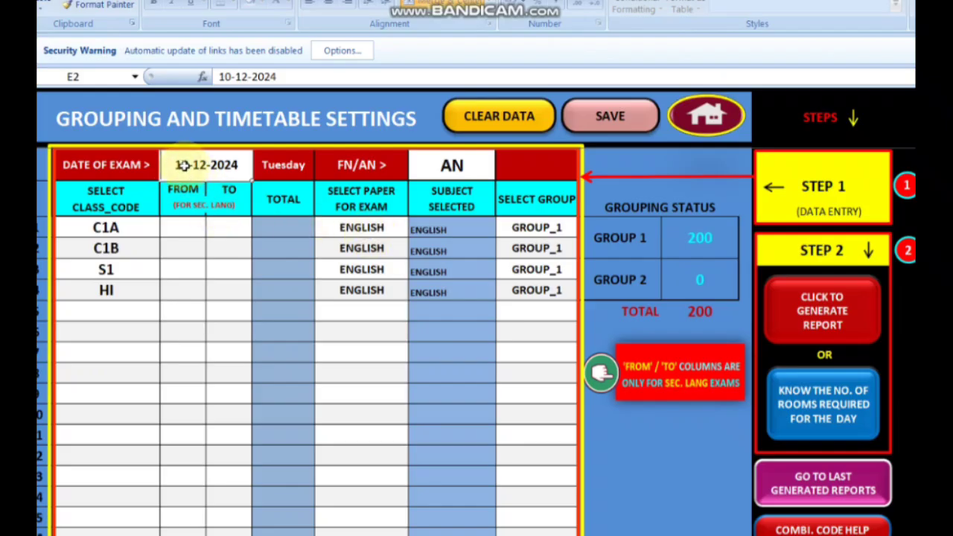
# View the FN/AN session choices for the 10-12-2024 exam, leaving AN selected.
pyautogui.click(451, 166)
pyautogui.click(501, 173)
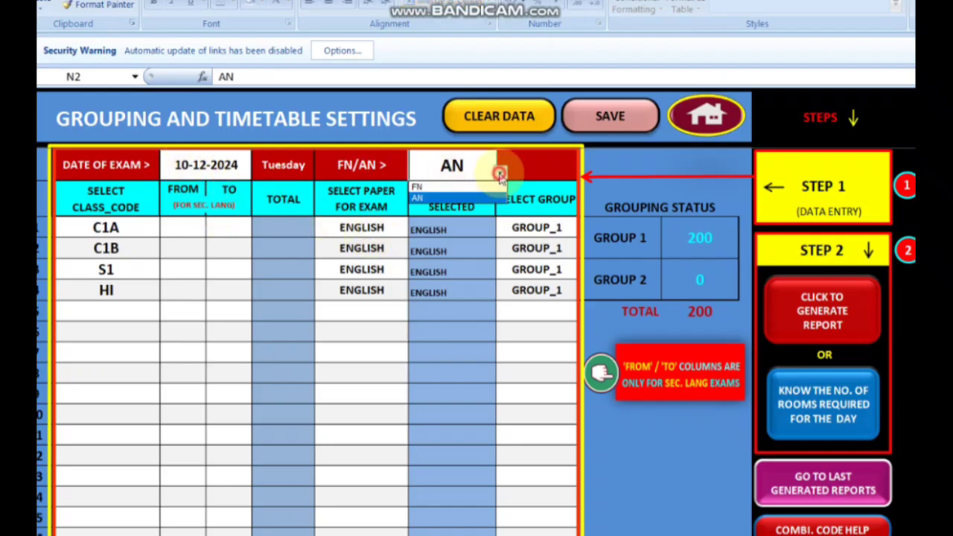
pyautogui.click(500, 174)
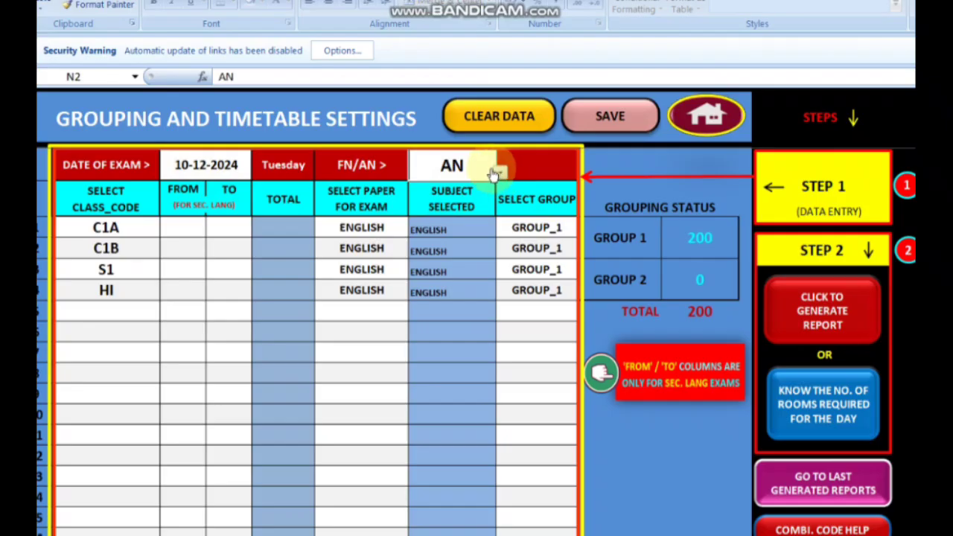
# Choose C1A as the class code in the first timetable row.
pyautogui.click(128, 227)
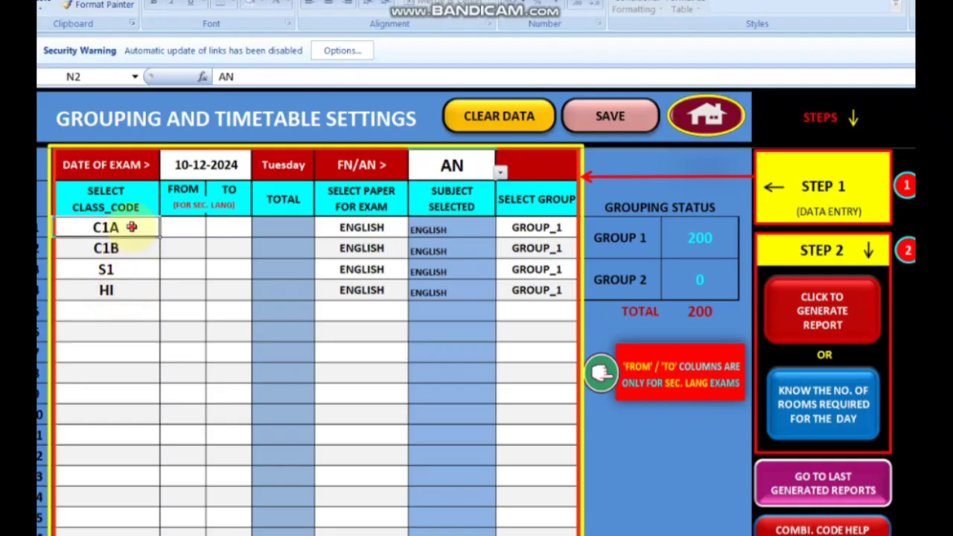
pyautogui.click(167, 231)
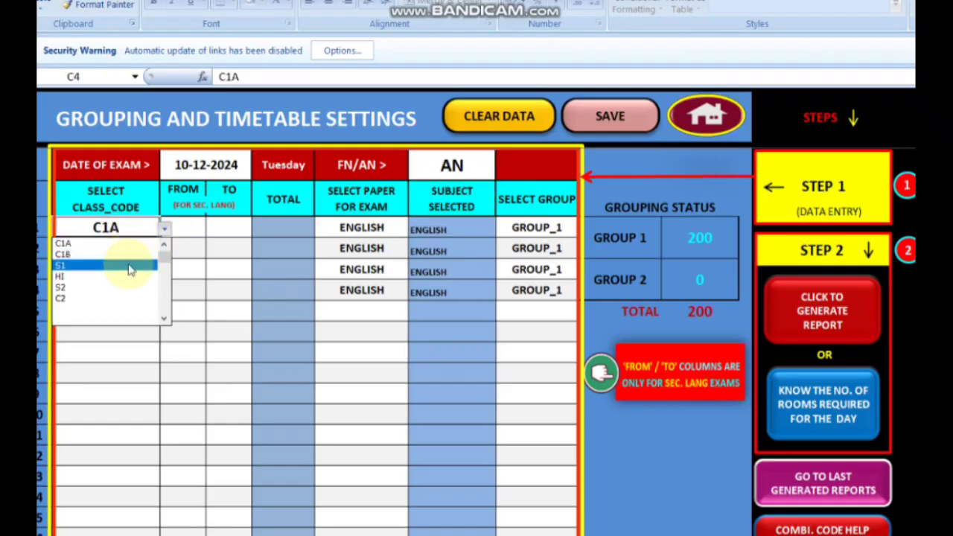
pyautogui.click(90, 244)
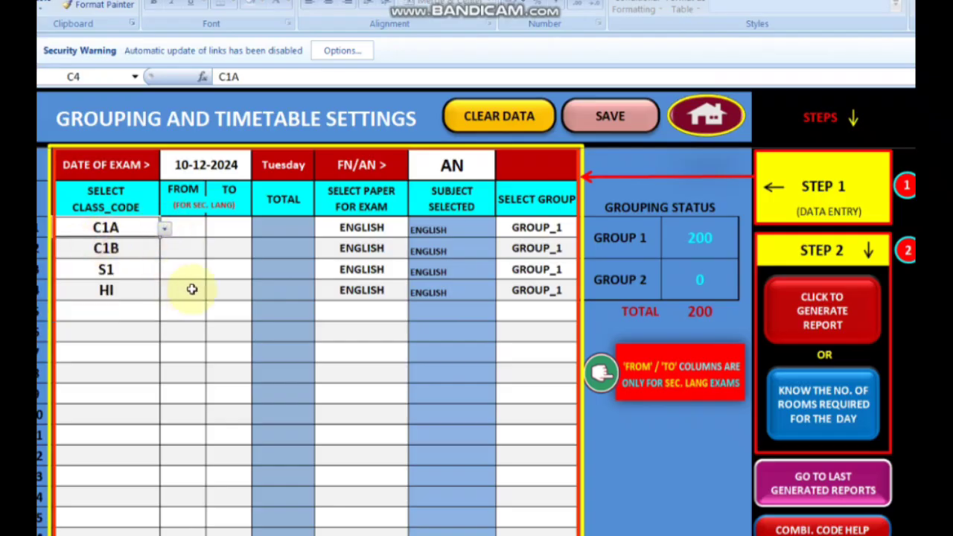
pyautogui.click(220, 327)
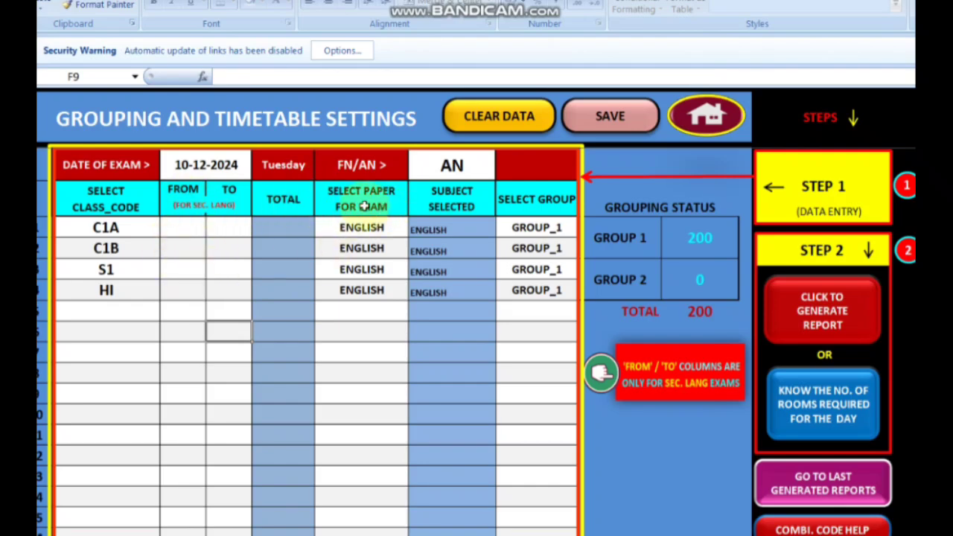
# Set the exam paper for class C1A to OPTIONAL_1.
pyautogui.click(381, 228)
pyautogui.click(414, 229)
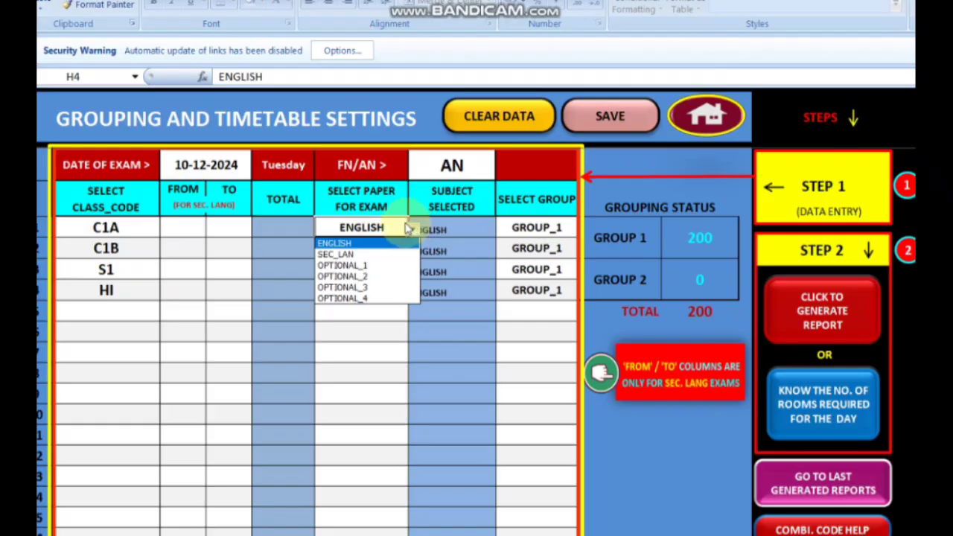
pyautogui.click(363, 266)
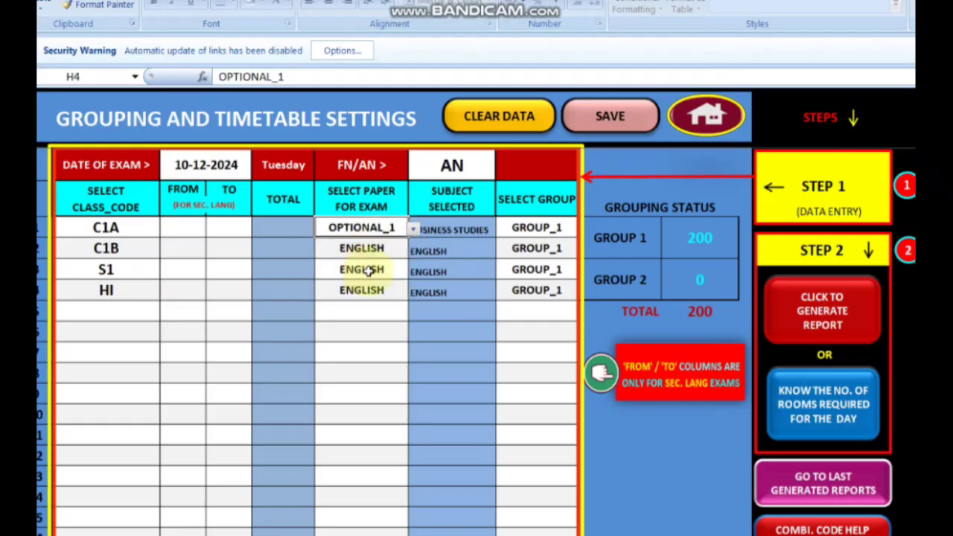
pyautogui.click(387, 316)
# Set the exam paper for class C1A back to ENGLISH.
pyautogui.click(385, 227)
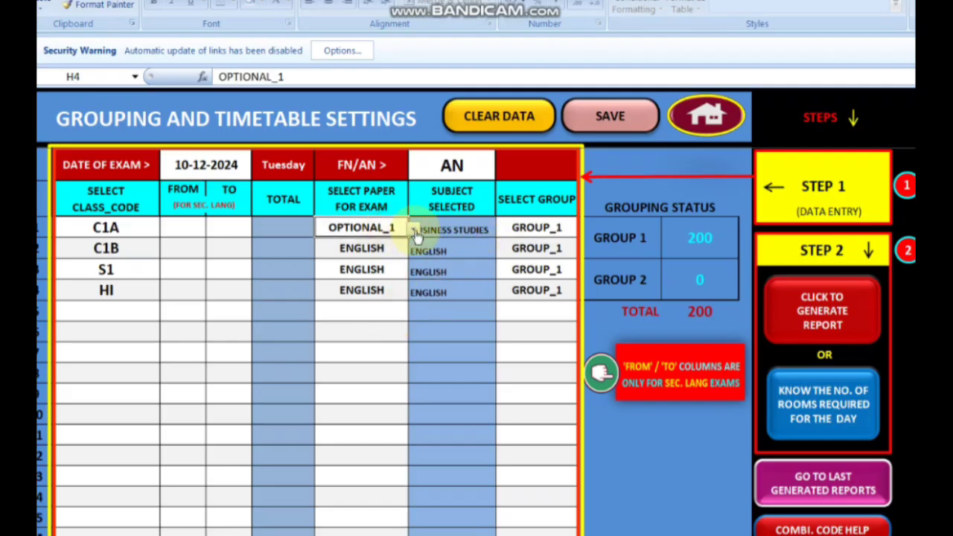
pyautogui.click(414, 230)
pyautogui.click(375, 245)
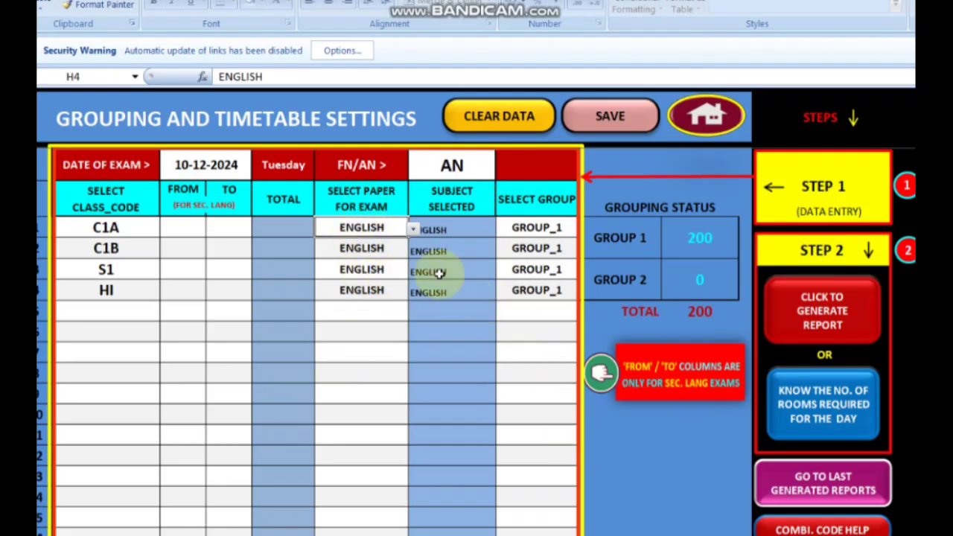
# Assign classes S1 and HI to GROUP_2.
pyautogui.click(544, 274)
pyautogui.click(584, 275)
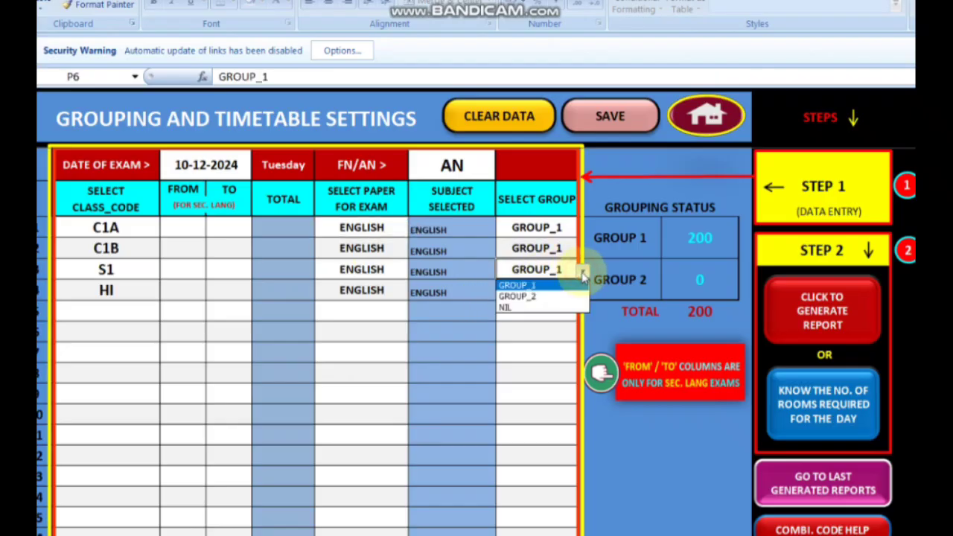
pyautogui.click(544, 297)
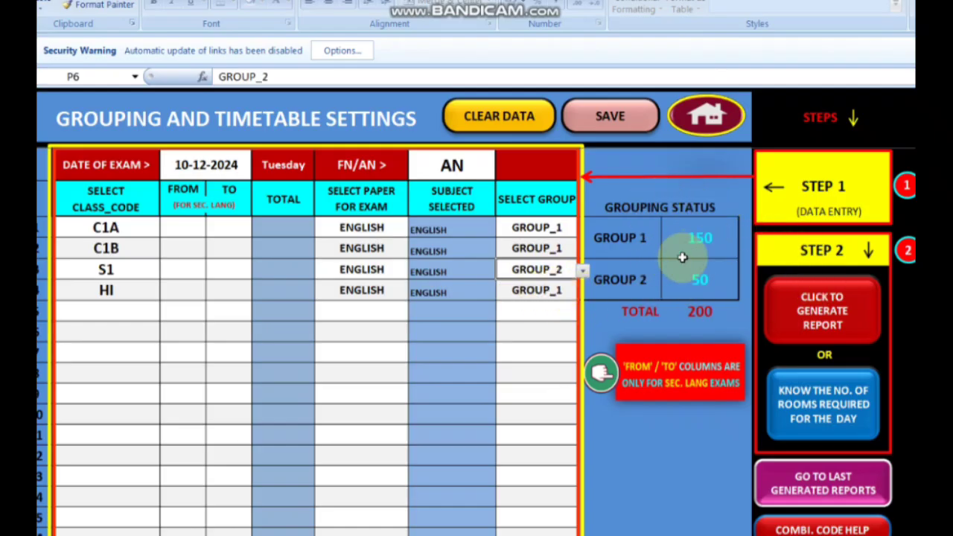
pyautogui.click(558, 290)
pyautogui.click(584, 291)
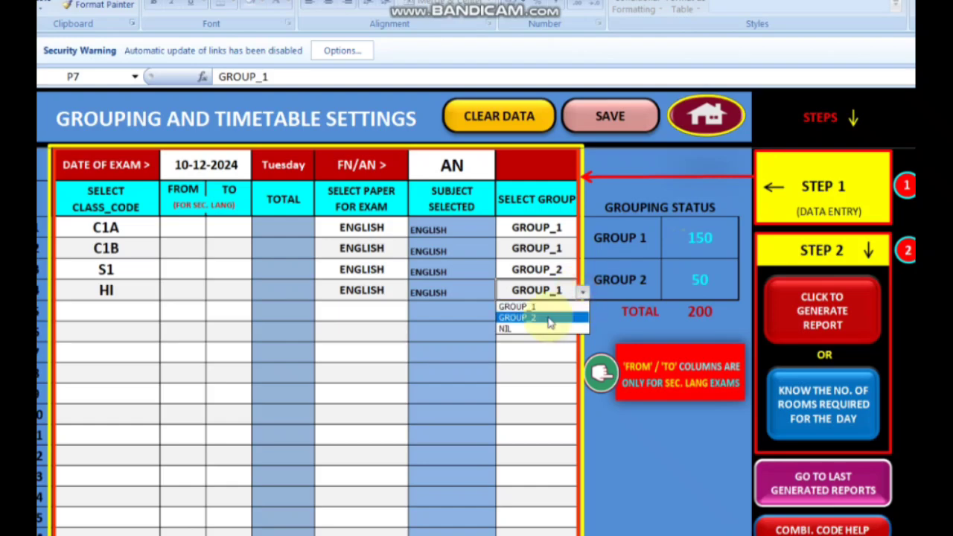
pyautogui.click(549, 315)
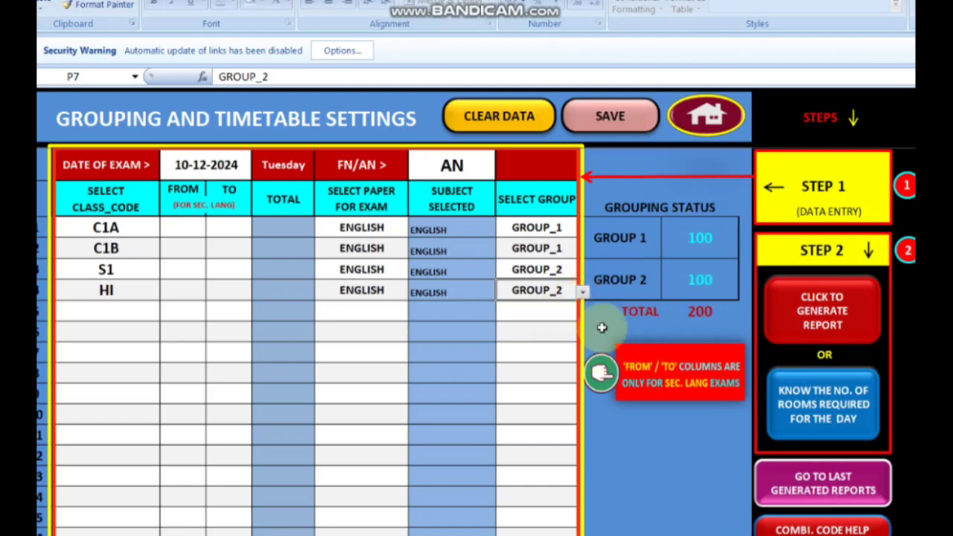
# Return classes S1 and HI to GROUP_1.
pyautogui.click(563, 270)
pyautogui.click(582, 271)
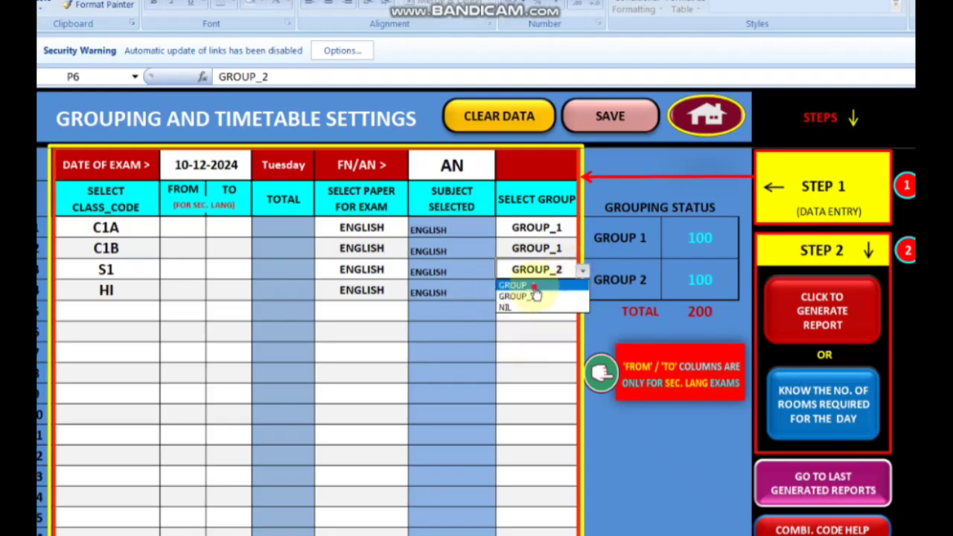
pyautogui.click(543, 287)
pyautogui.click(563, 289)
pyautogui.click(584, 292)
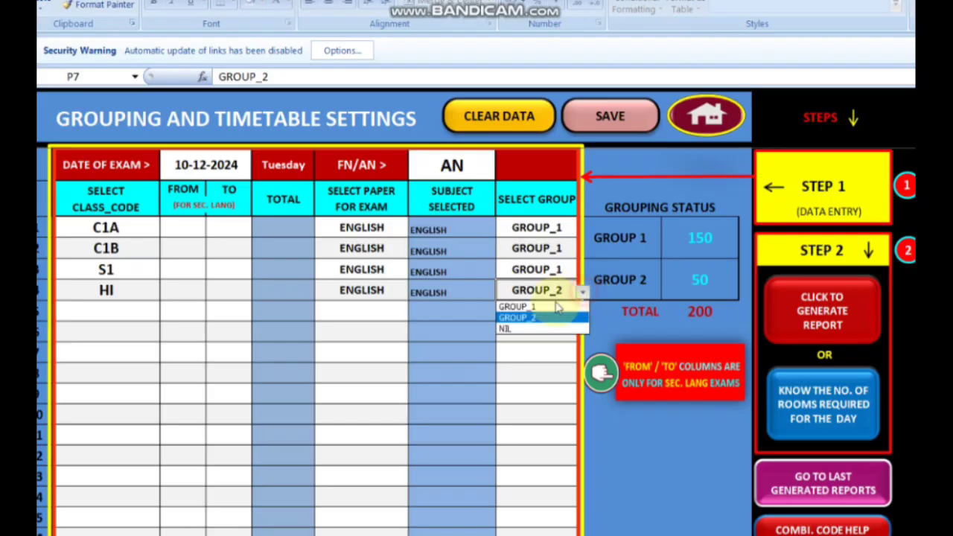
pyautogui.click(549, 305)
pyautogui.click(516, 389)
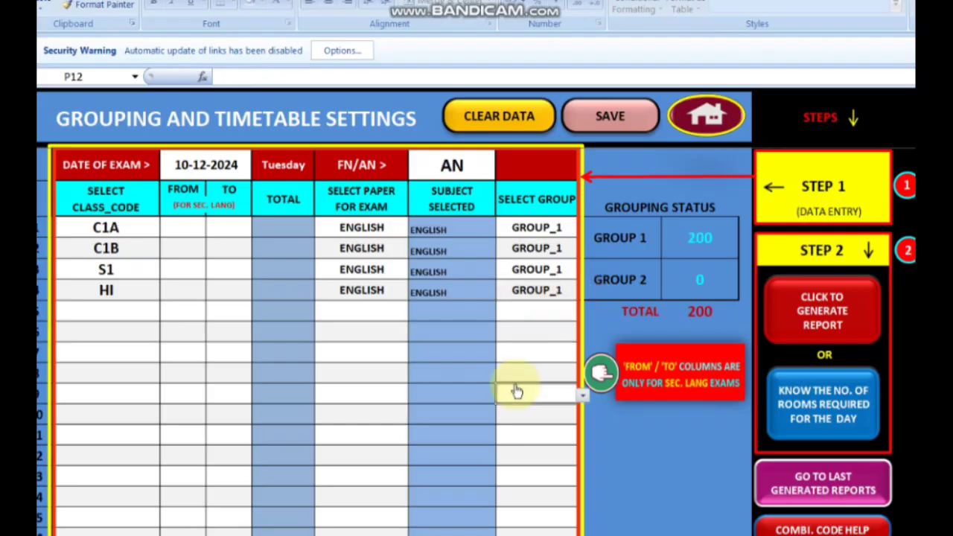
# Change the third row's class code to S2 and clear the class code HI from the fourth row.
pyautogui.click(113, 274)
pyautogui.click(165, 271)
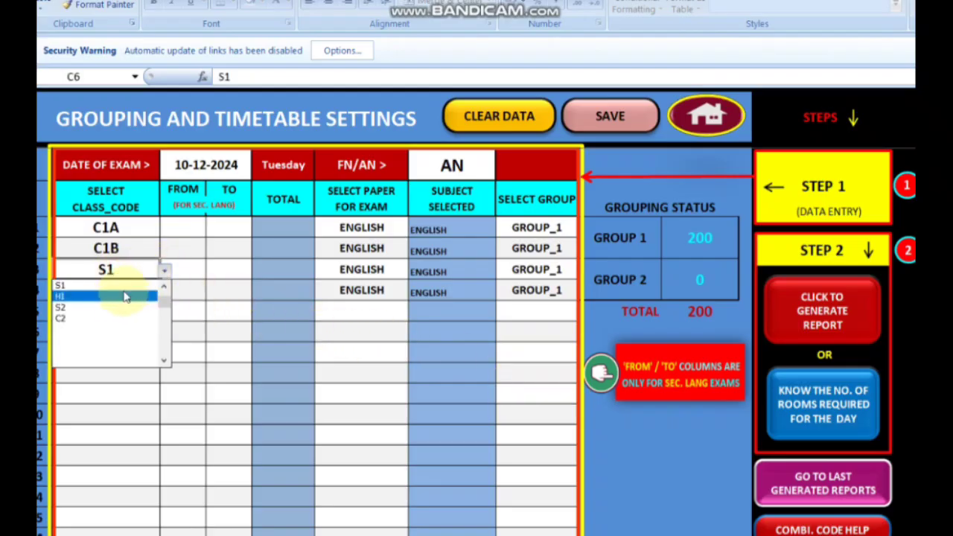
pyautogui.click(96, 308)
pyautogui.click(116, 295)
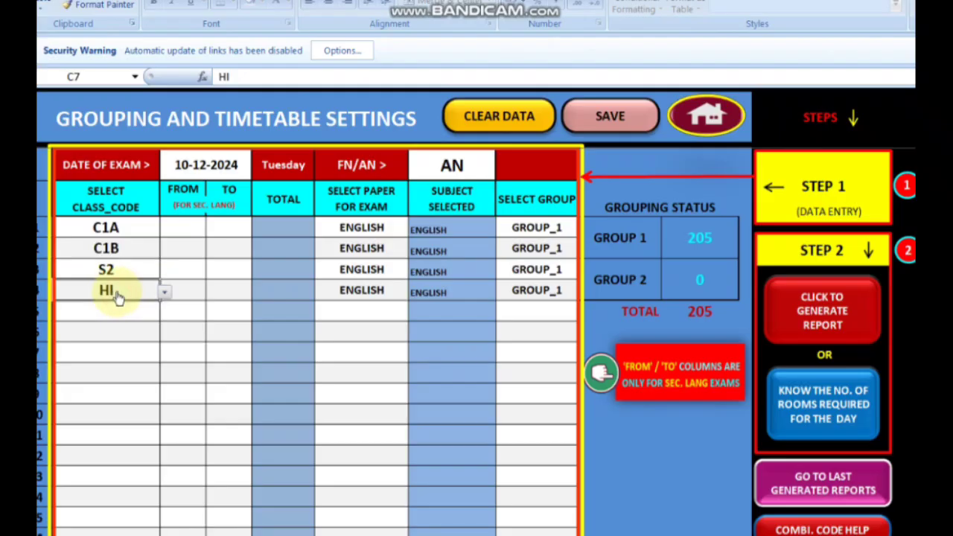
pyautogui.press('Delete')
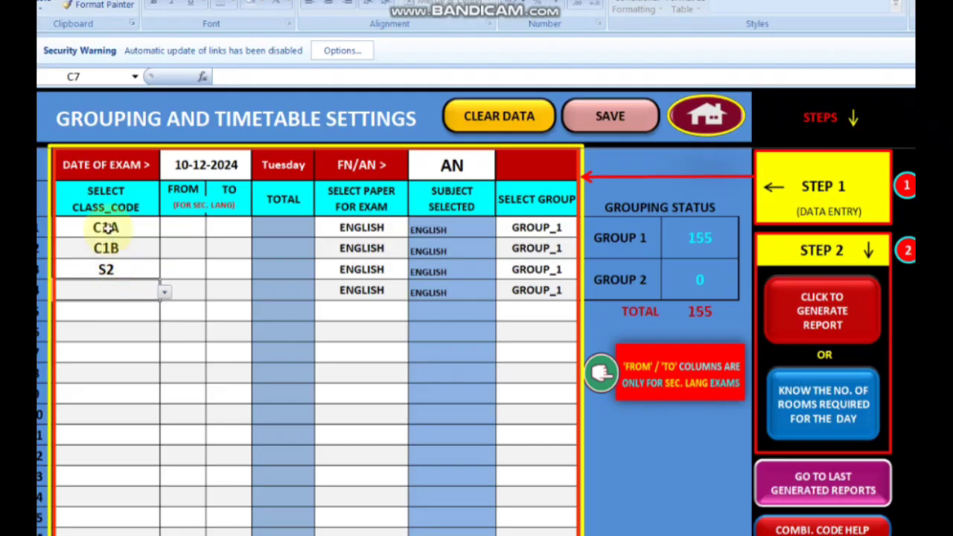
# Set the exam paper to OPTIONAL_1 for classes C1A, C1B and S2.
pyautogui.click(381, 235)
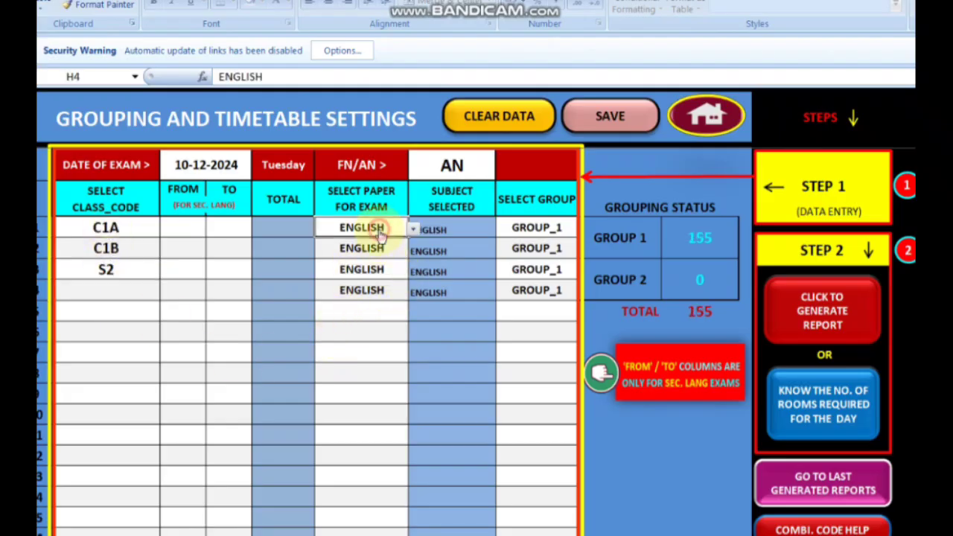
pyautogui.click(412, 230)
pyautogui.click(376, 265)
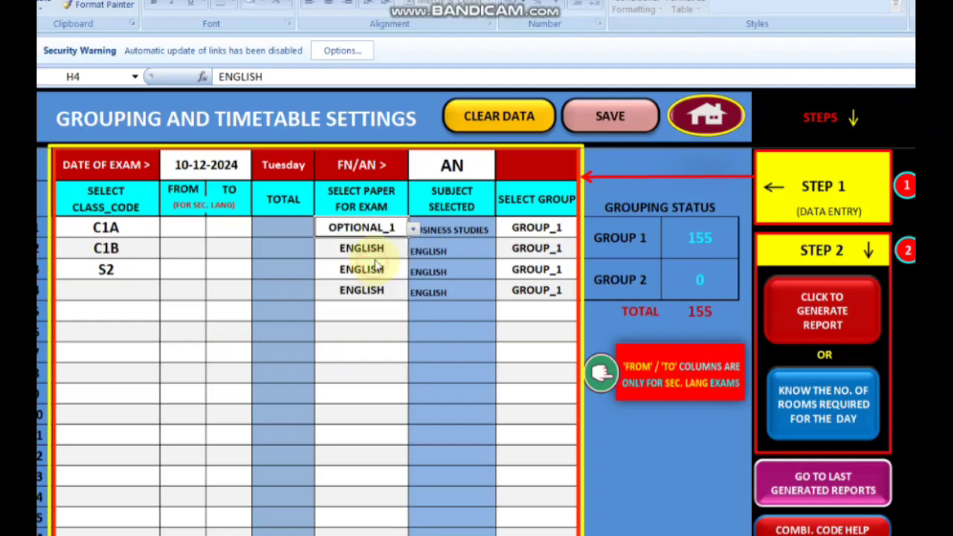
pyautogui.click(386, 248)
pyautogui.click(412, 251)
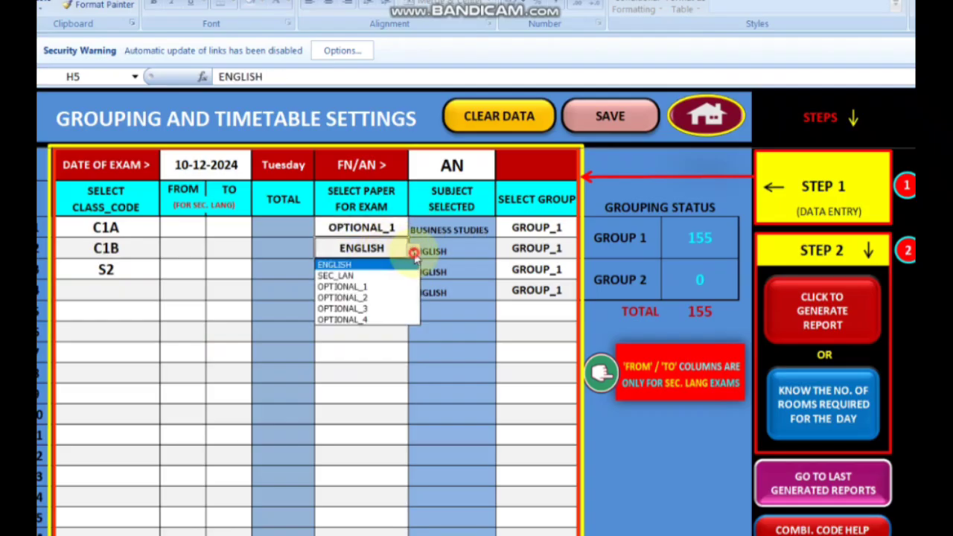
pyautogui.click(373, 287)
pyautogui.click(361, 271)
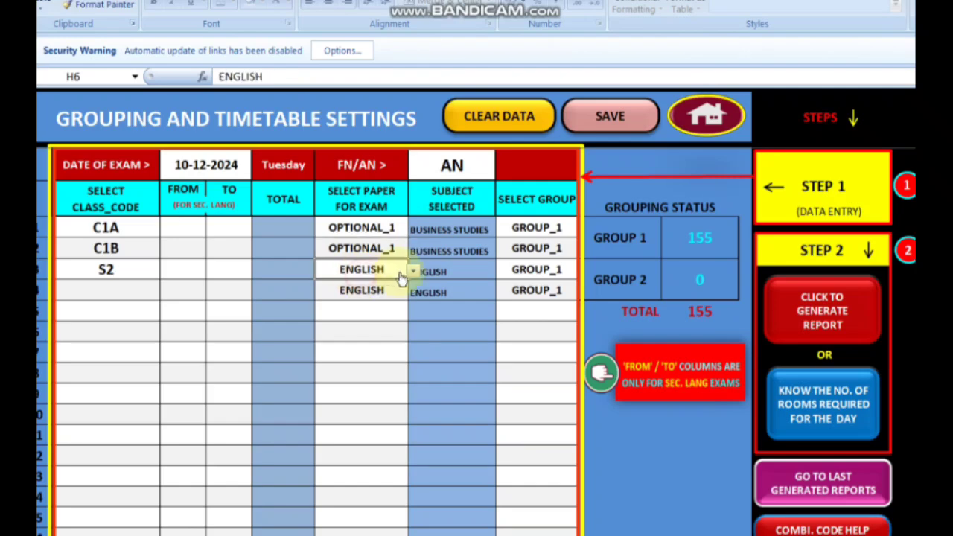
pyautogui.click(413, 272)
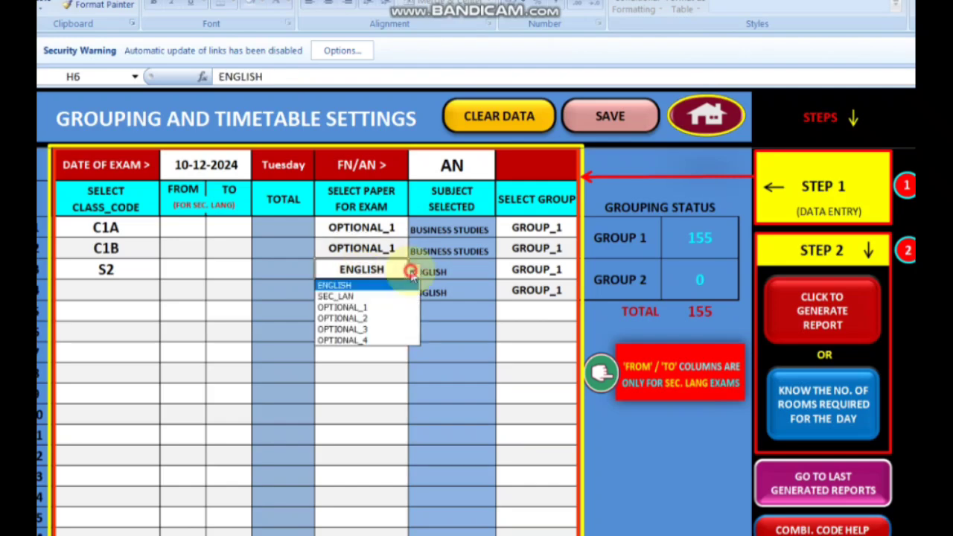
pyautogui.click(364, 307)
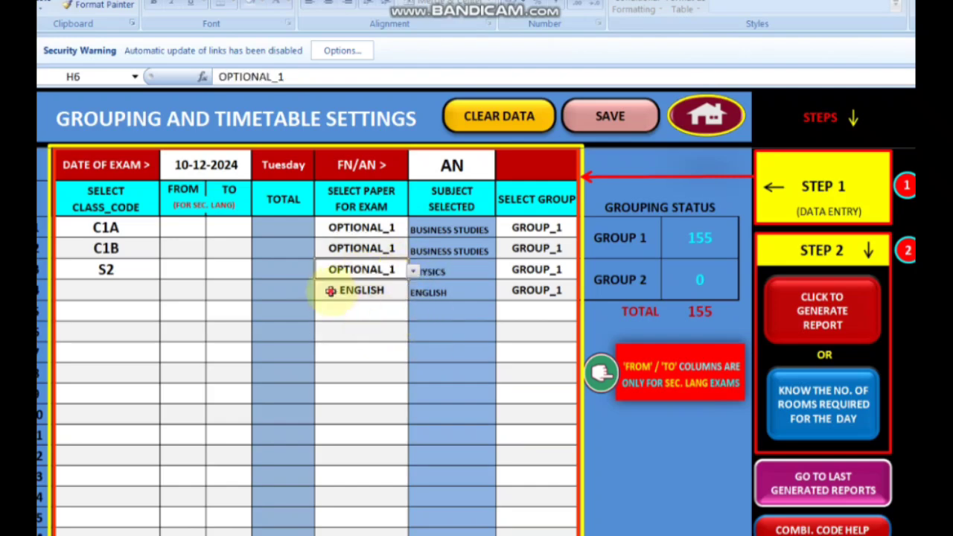
# Clear the exam paper and group entries from the fourth timetable row.
pyautogui.moveTo(330, 291); pyautogui.dragTo(380, 306)
pyautogui.hotkey('alt', 'Down')
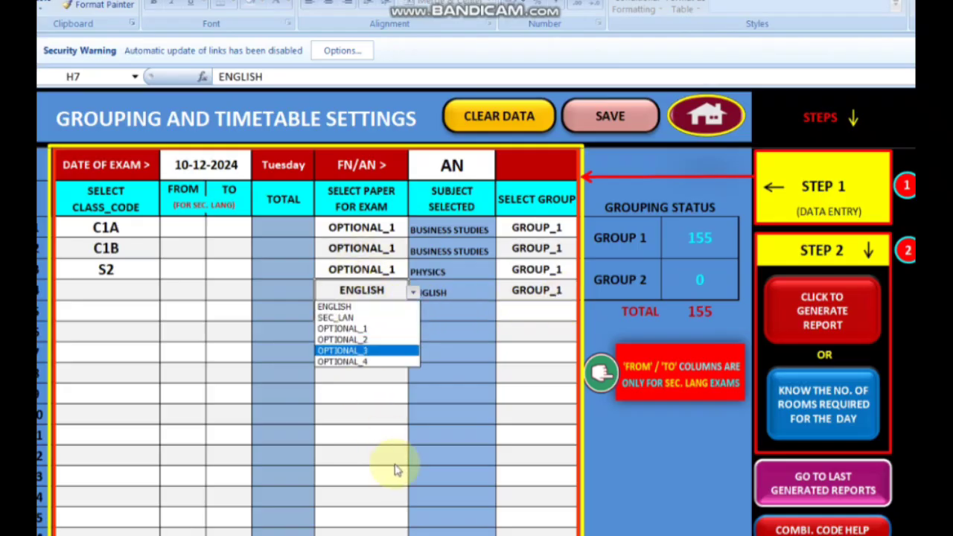
pyautogui.click(325, 436)
pyautogui.click(389, 288)
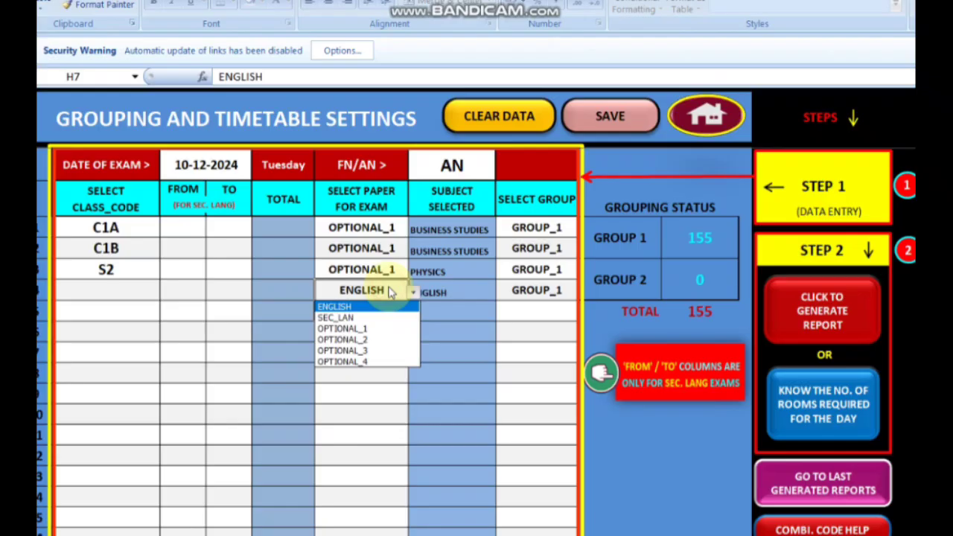
pyautogui.click(476, 375)
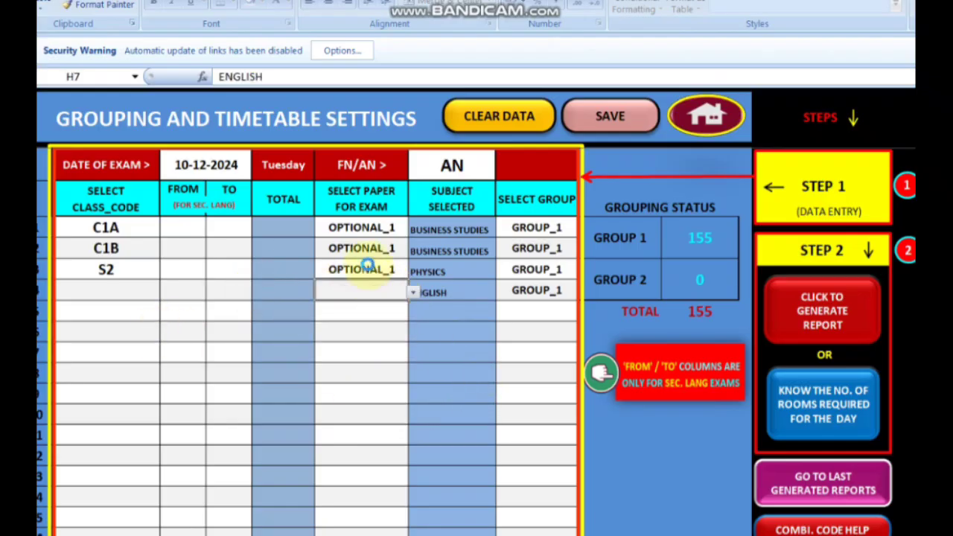
pyautogui.press('Delete')
pyautogui.click(542, 296)
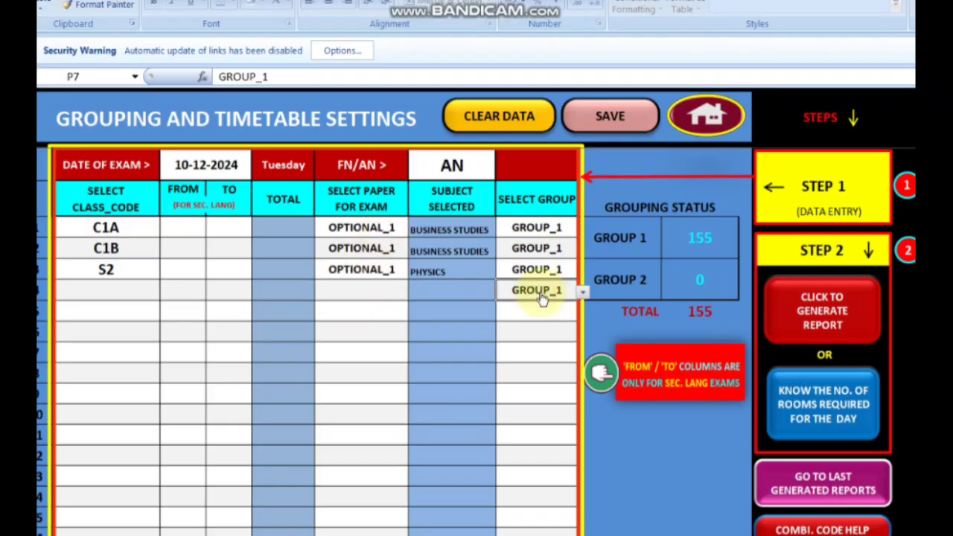
pyautogui.press('Delete')
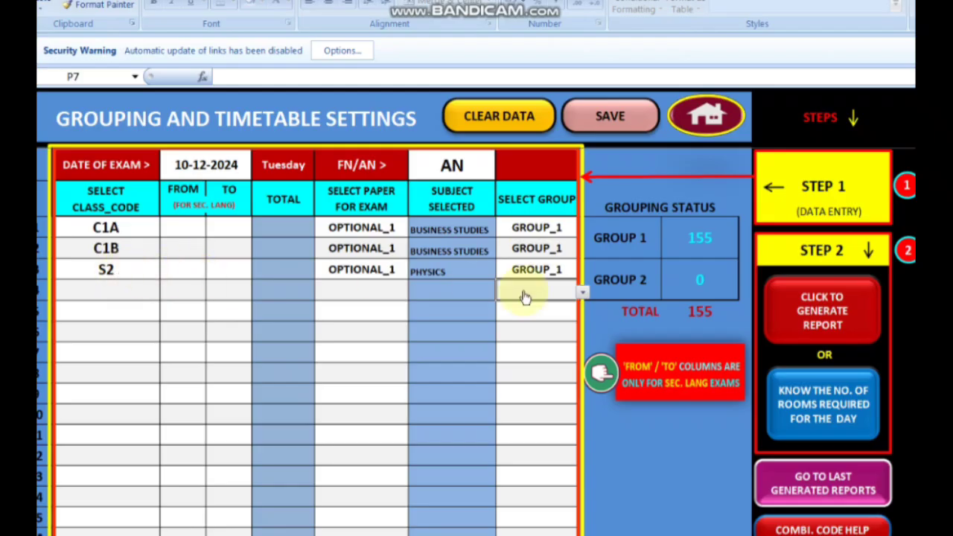
# Assign class S2 in the third timetable row to GROUP_2.
pyautogui.click(565, 268)
pyautogui.click(584, 271)
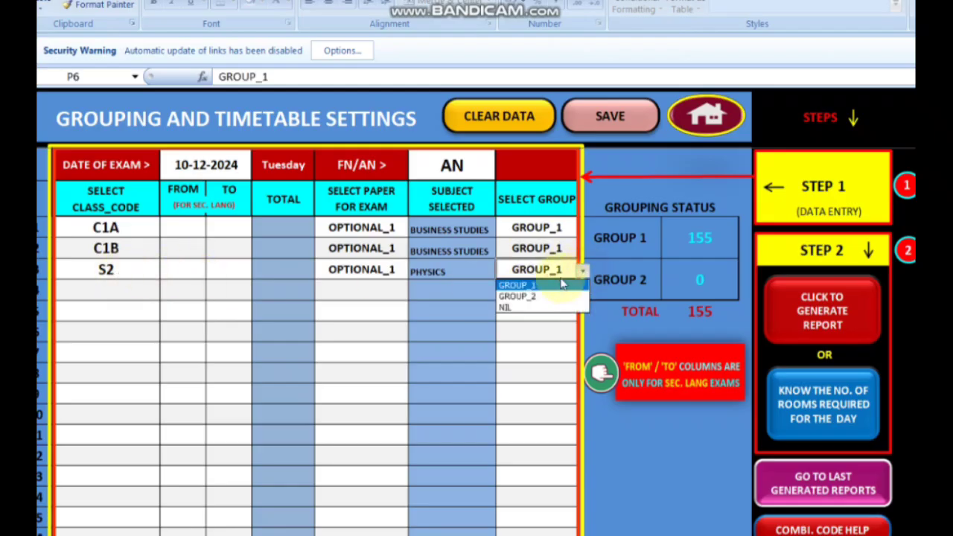
pyautogui.click(536, 296)
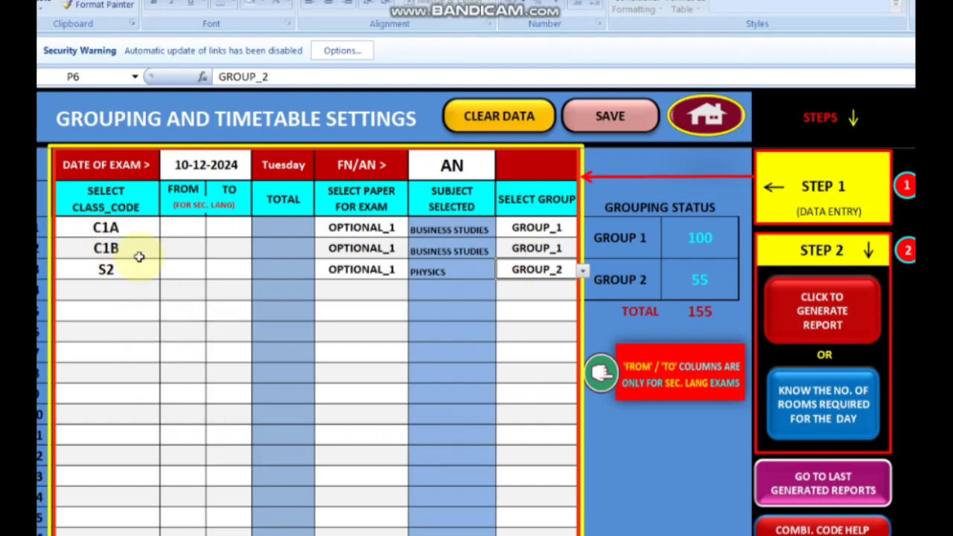
# Set the first row's C1A second-language range from 1 to 10 and its exam paper to SEC_LAN.
pyautogui.click(183, 227)
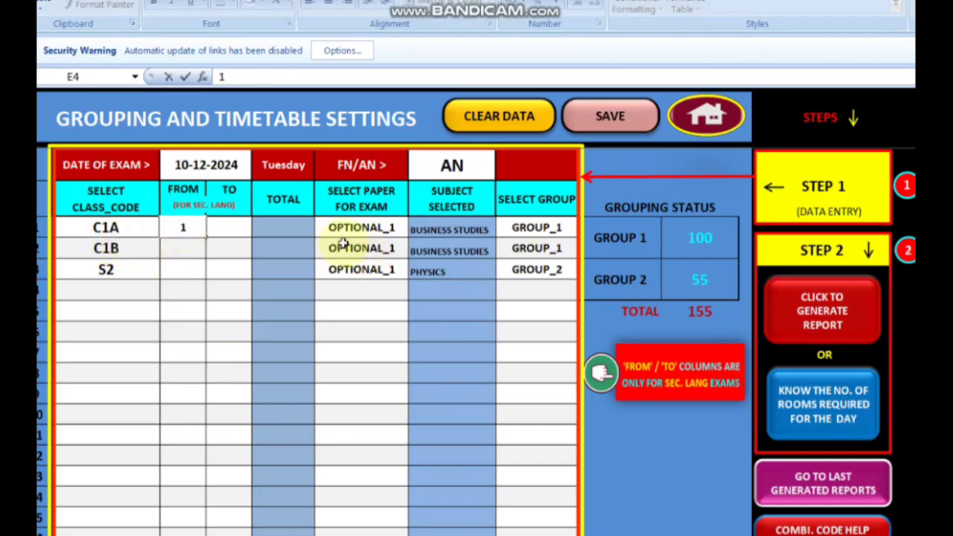
pyautogui.click(229, 235)
pyautogui.write('10')
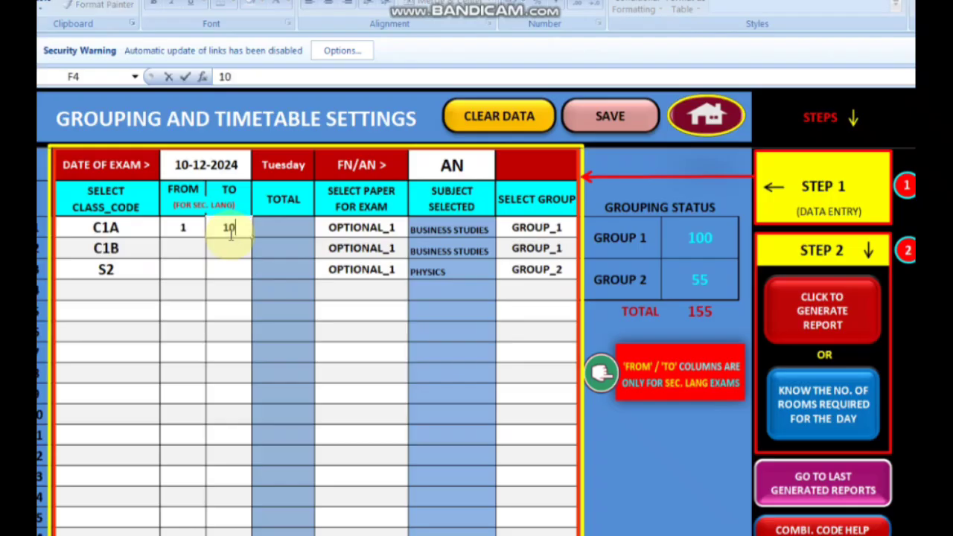
pyautogui.click(376, 231)
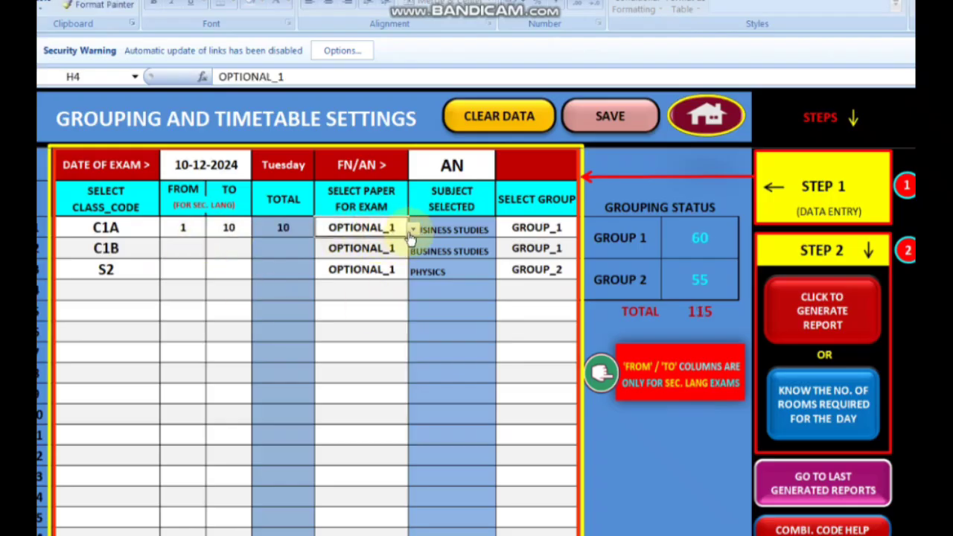
pyautogui.click(413, 230)
pyautogui.click(351, 253)
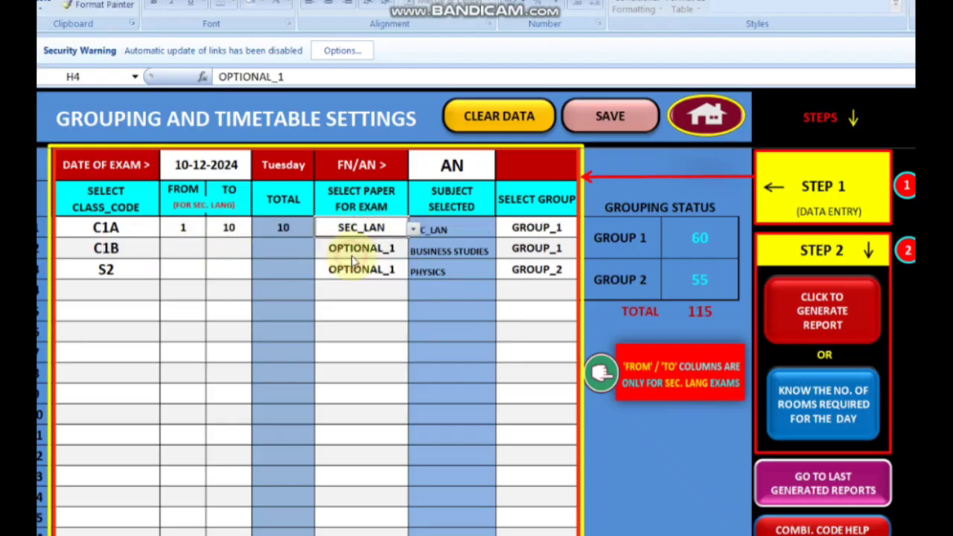
pyautogui.click(368, 375)
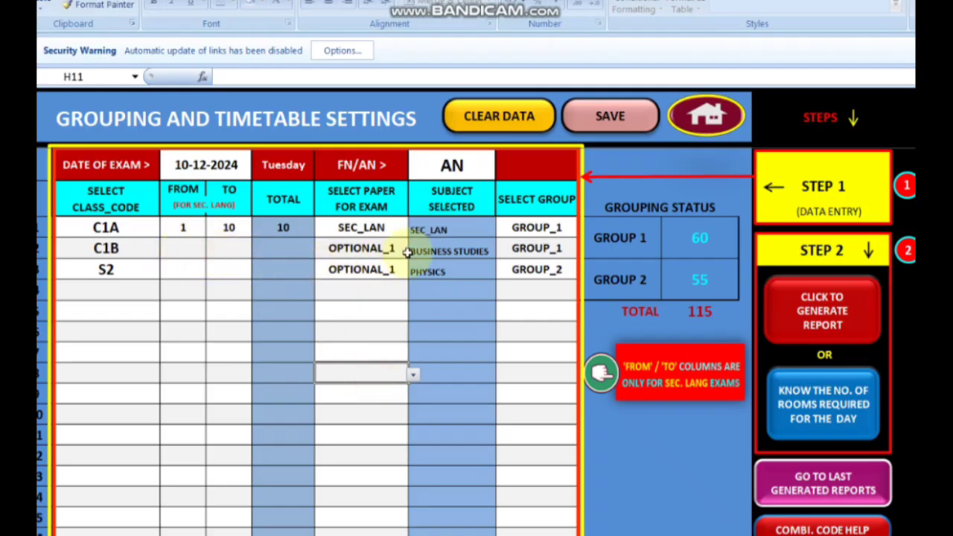
# Enter the range from 1 to 10 for class C1B in the second row.
pyautogui.click(189, 247)
pyautogui.write('1')
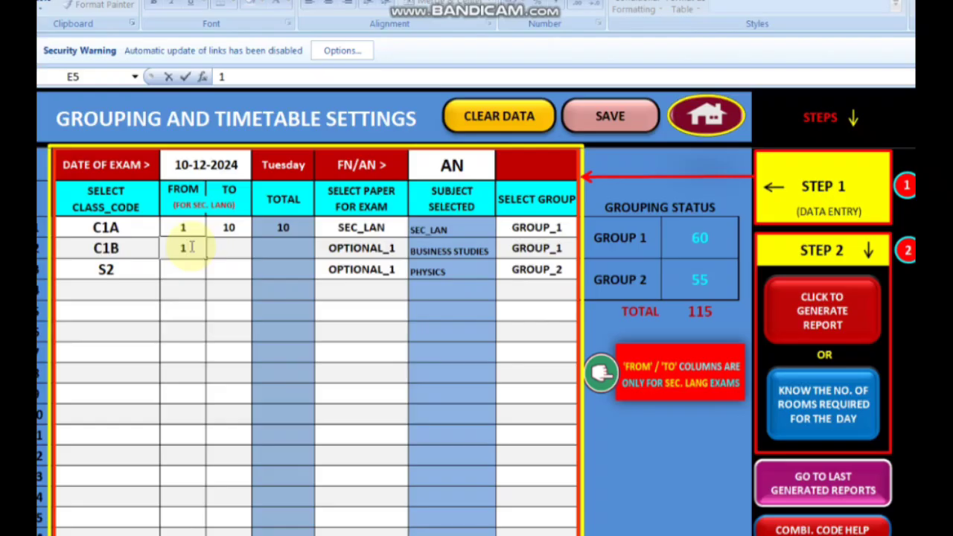
pyautogui.click(230, 249)
pyautogui.write('10')
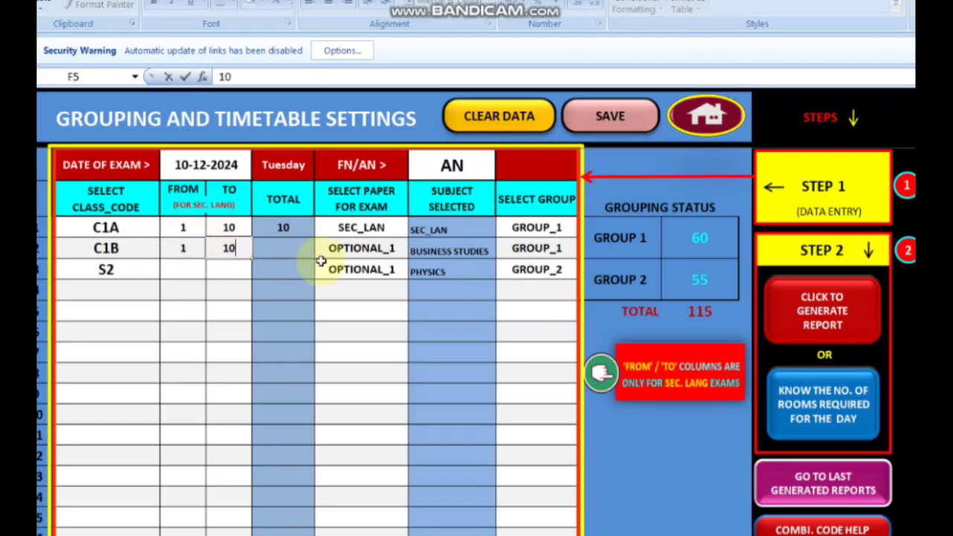
pyautogui.click(377, 325)
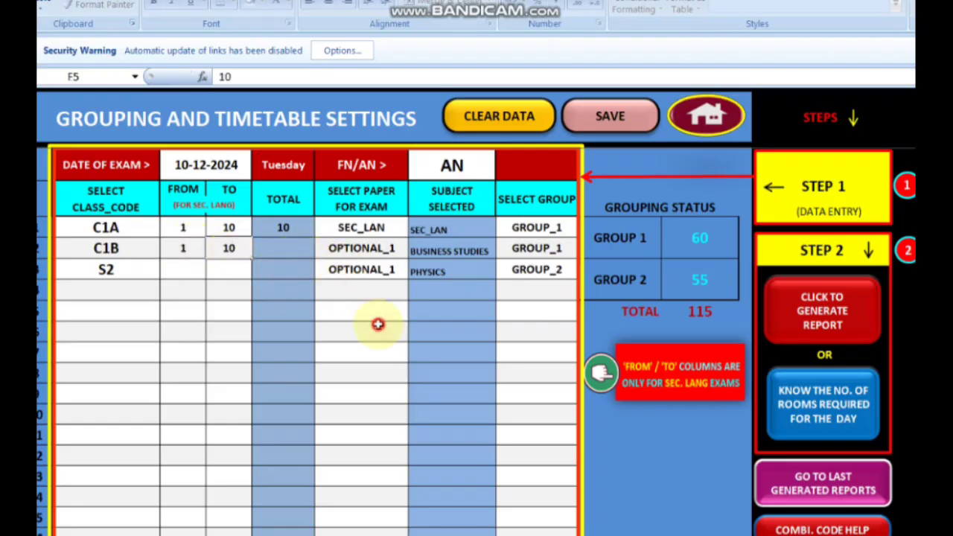
# Change the third timetable row's class code to C1A.
pyautogui.click(113, 274)
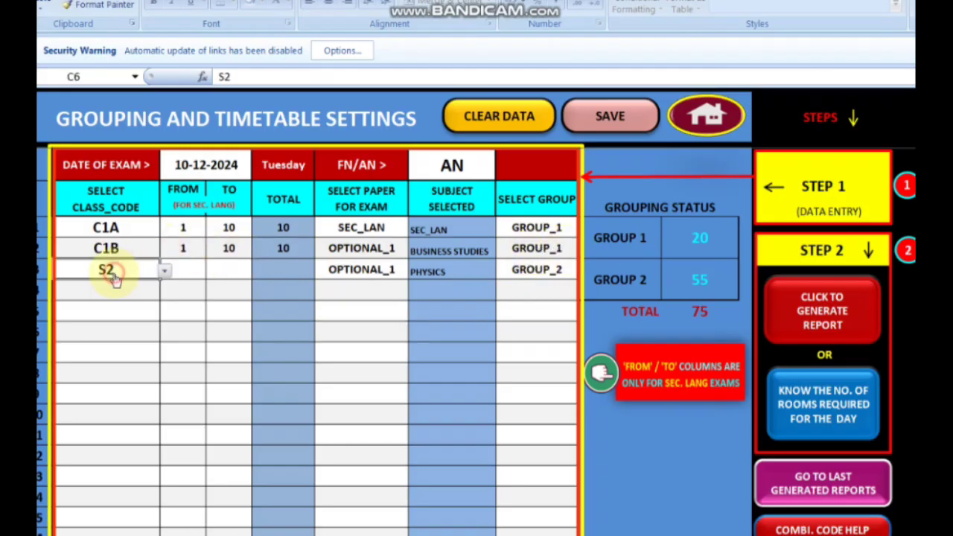
pyautogui.click(165, 274)
pyautogui.click(164, 288)
pyautogui.click(165, 287)
pyautogui.click(164, 287)
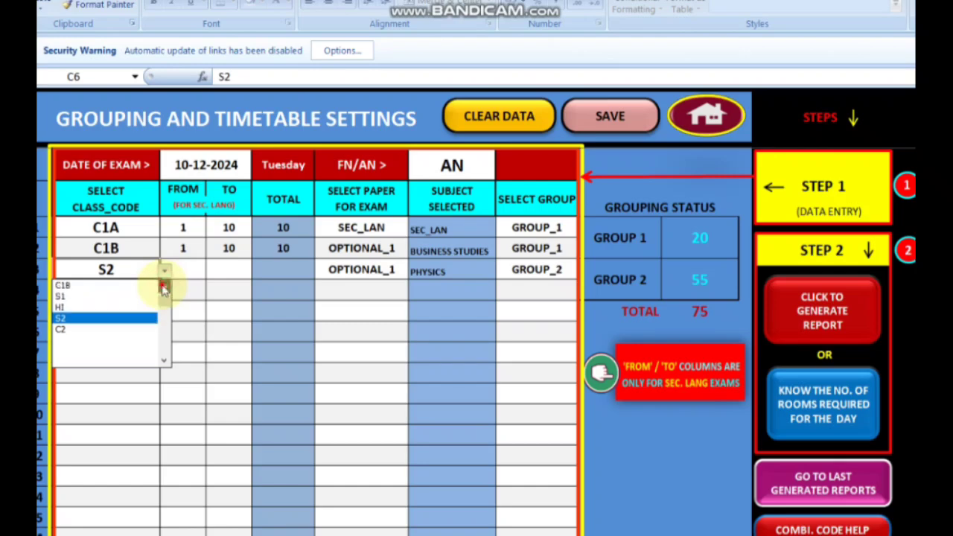
pyautogui.click(165, 287)
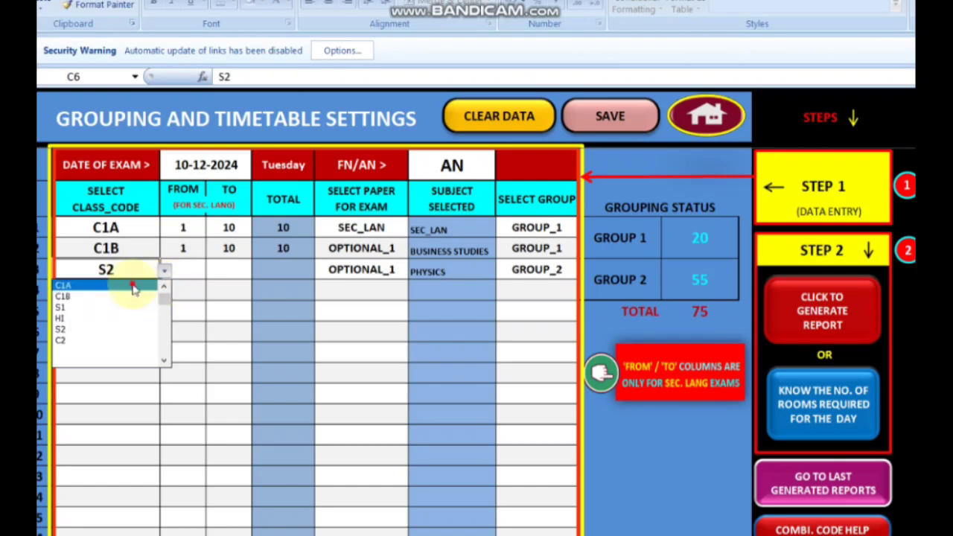
pyautogui.click(132, 285)
# Enter the range from 11 to 25 for class C1A in the third row.
pyautogui.click(190, 268)
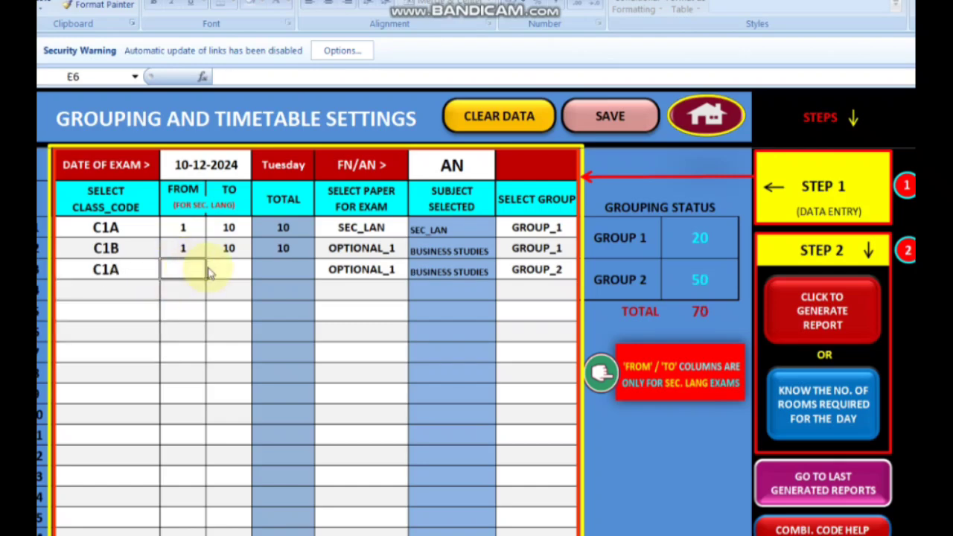
pyautogui.write('11')
pyautogui.click(229, 268)
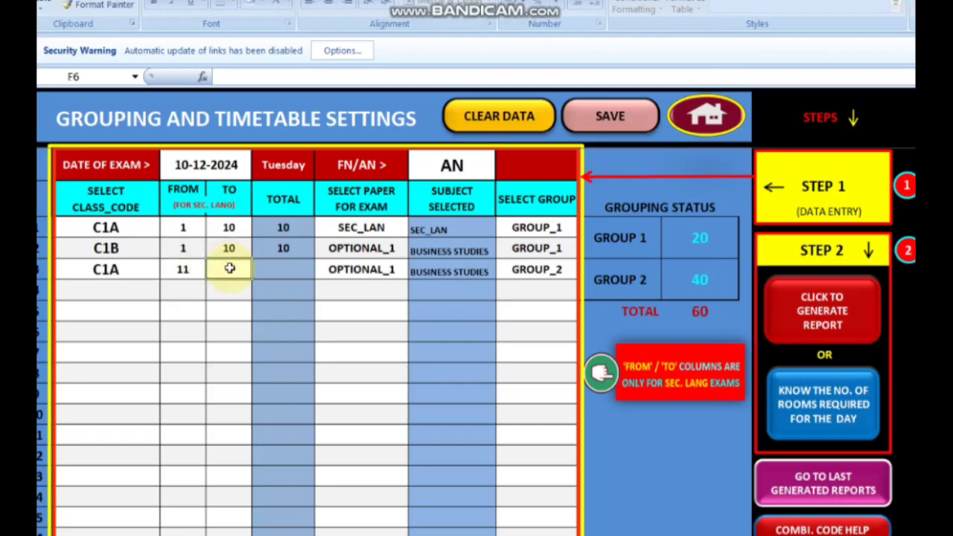
pyautogui.write('25')
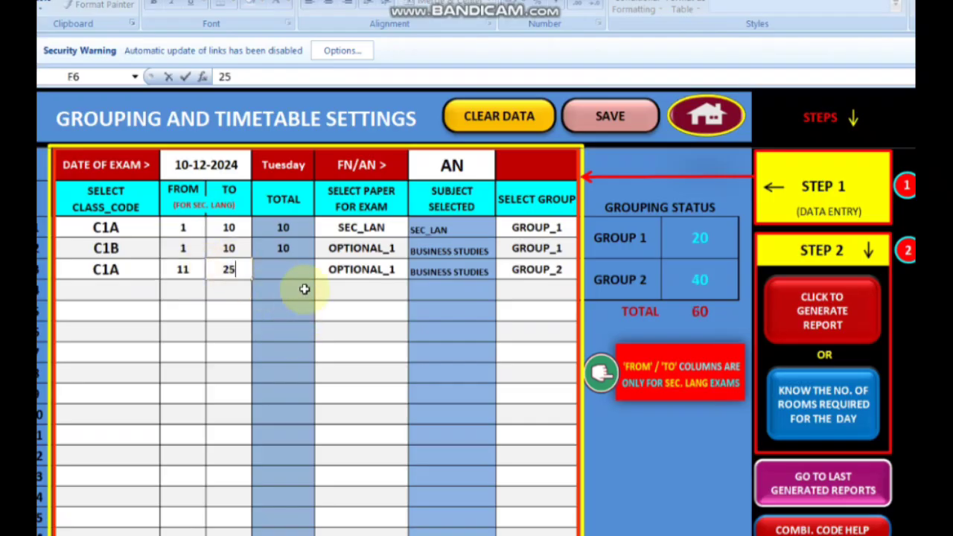
# Set the exam paper to SEC_LAN for the second and third timetable rows.
pyautogui.click(390, 250)
pyautogui.click(412, 250)
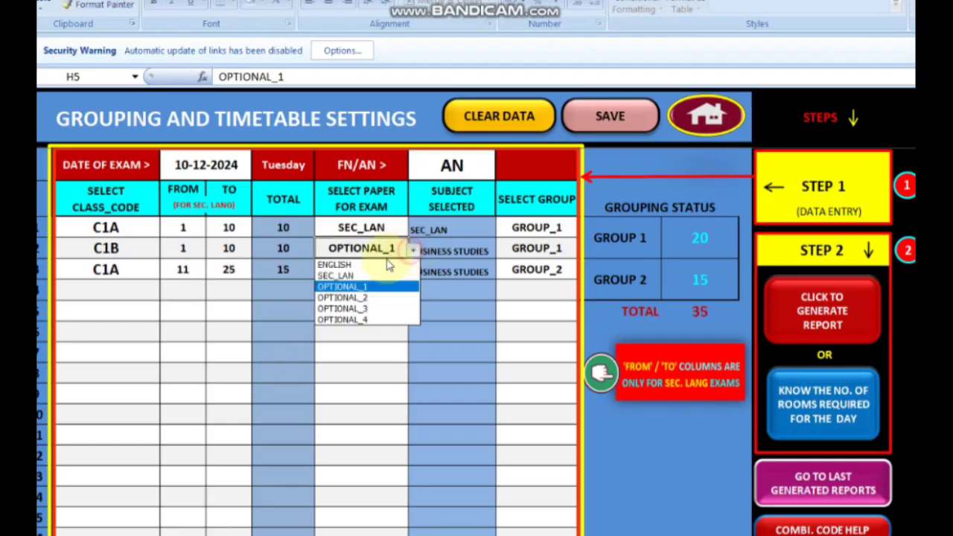
pyautogui.click(369, 275)
pyautogui.click(381, 271)
pyautogui.click(413, 272)
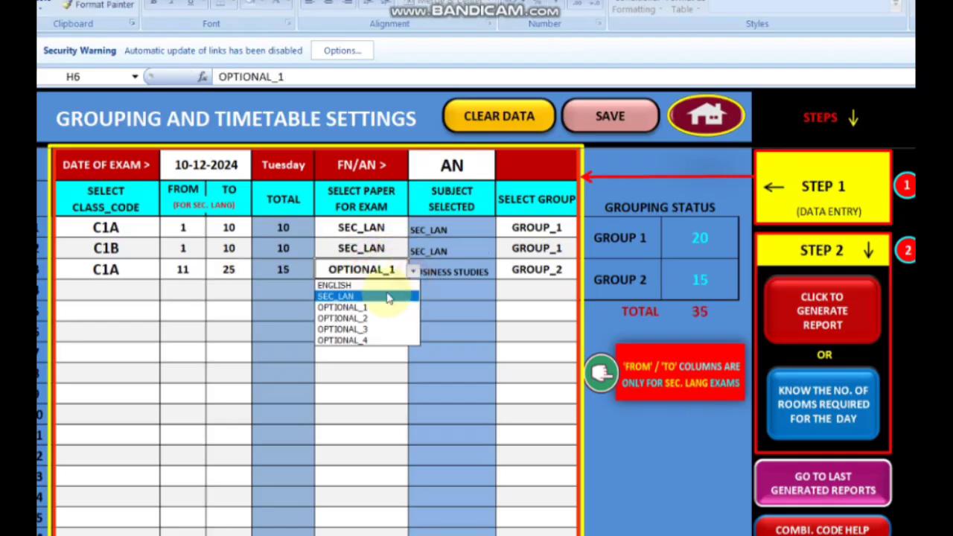
pyautogui.click(365, 297)
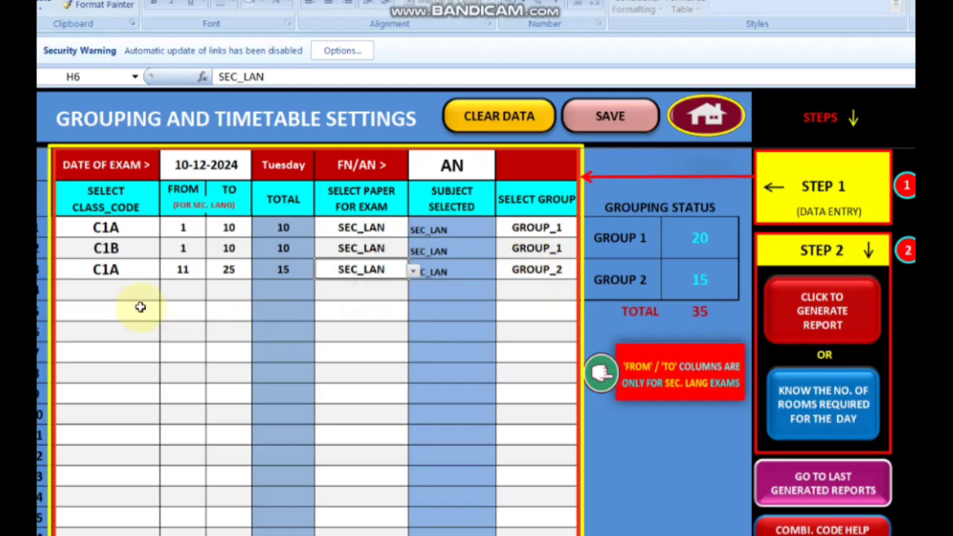
# Select class code C1B for the fourth timetable row.
pyautogui.click(120, 286)
pyautogui.click(164, 293)
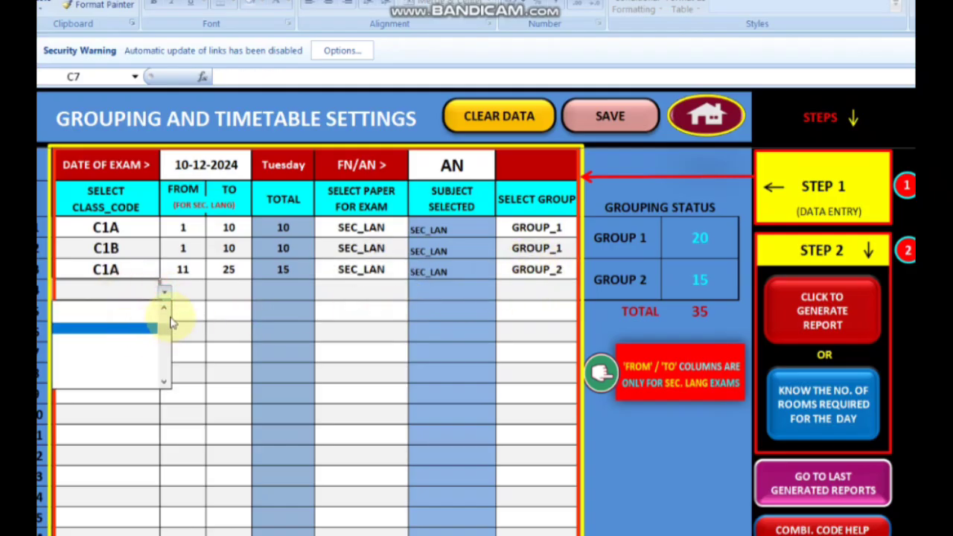
pyautogui.click(168, 310)
pyautogui.click(167, 309)
pyautogui.click(167, 308)
pyautogui.click(169, 309)
pyautogui.click(169, 309)
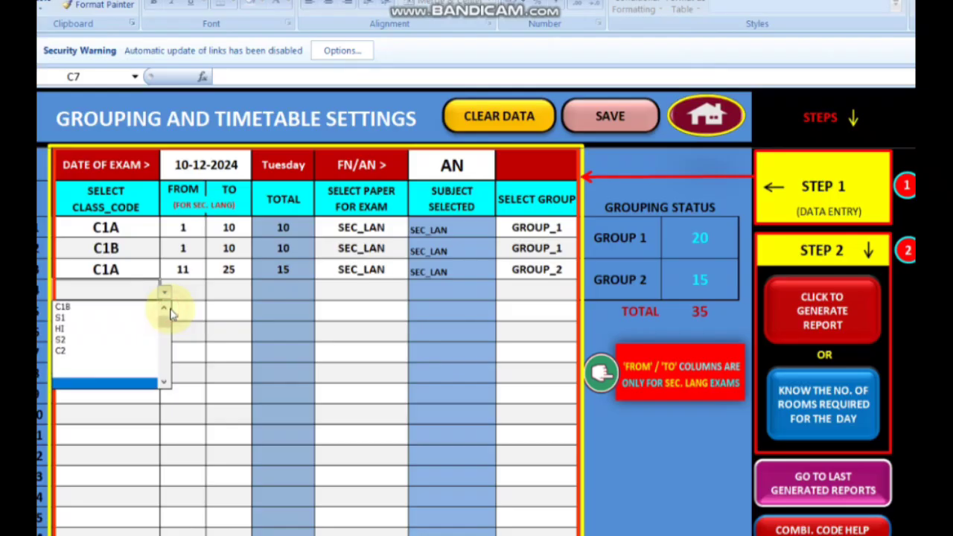
pyautogui.click(111, 306)
# Enter the range from 11 to 30 for class C1B in the fourth row.
pyautogui.click(200, 291)
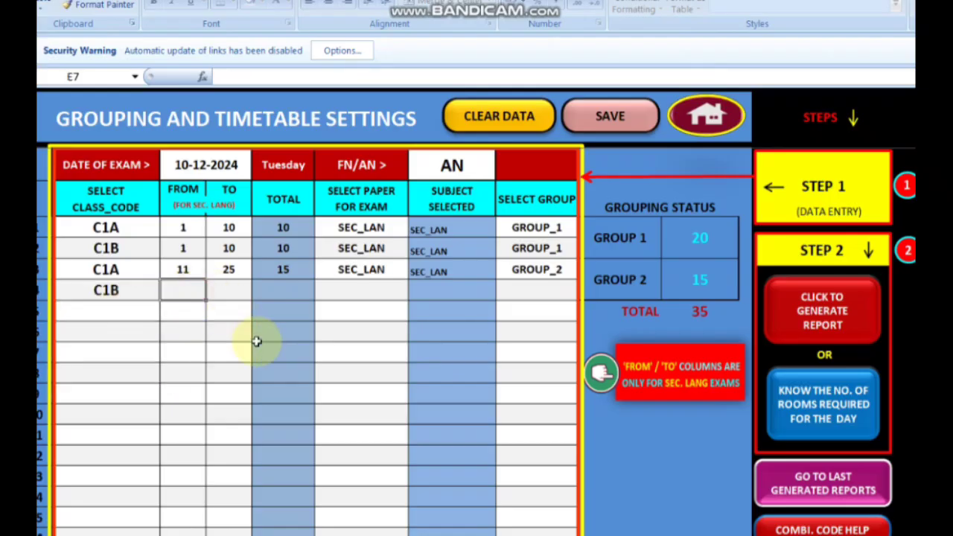
pyautogui.write('1')
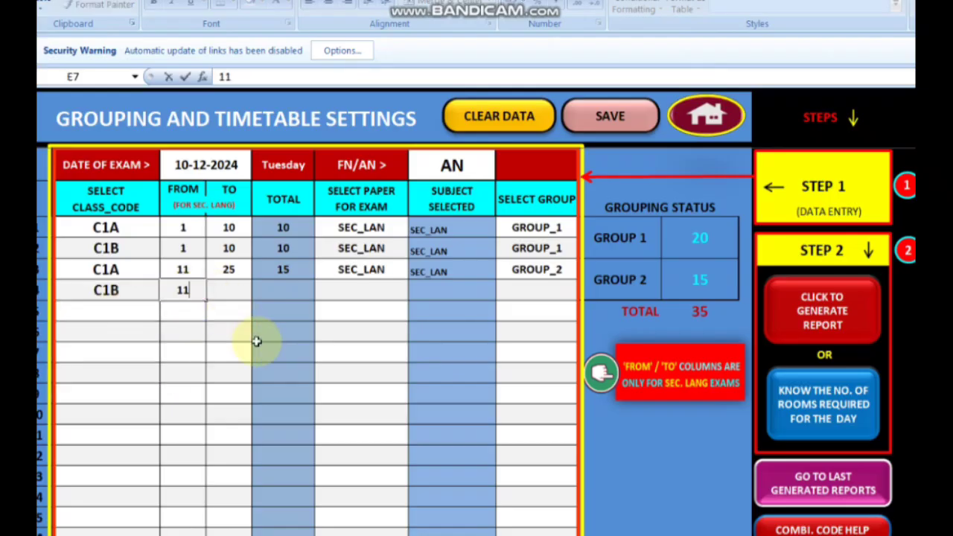
pyautogui.write('1')
pyautogui.click(226, 294)
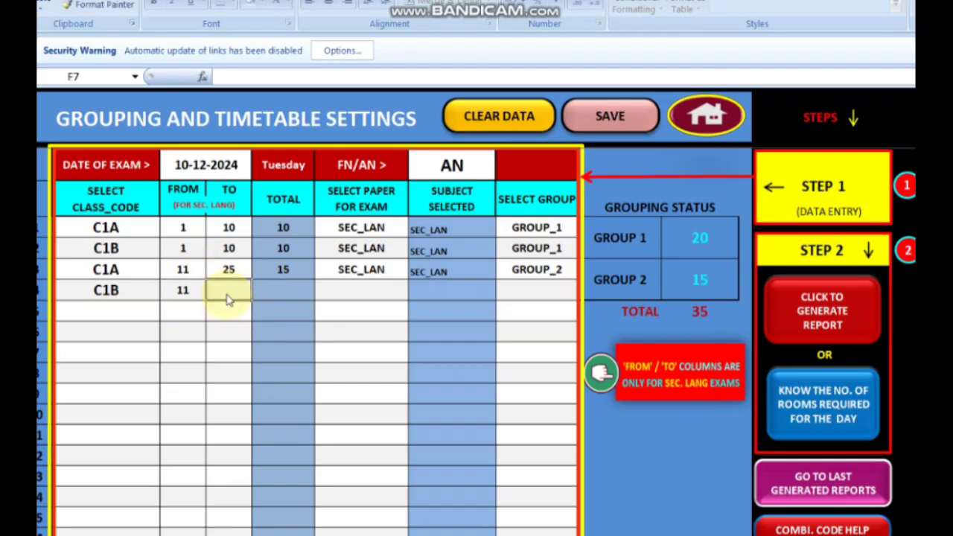
pyautogui.write('30')
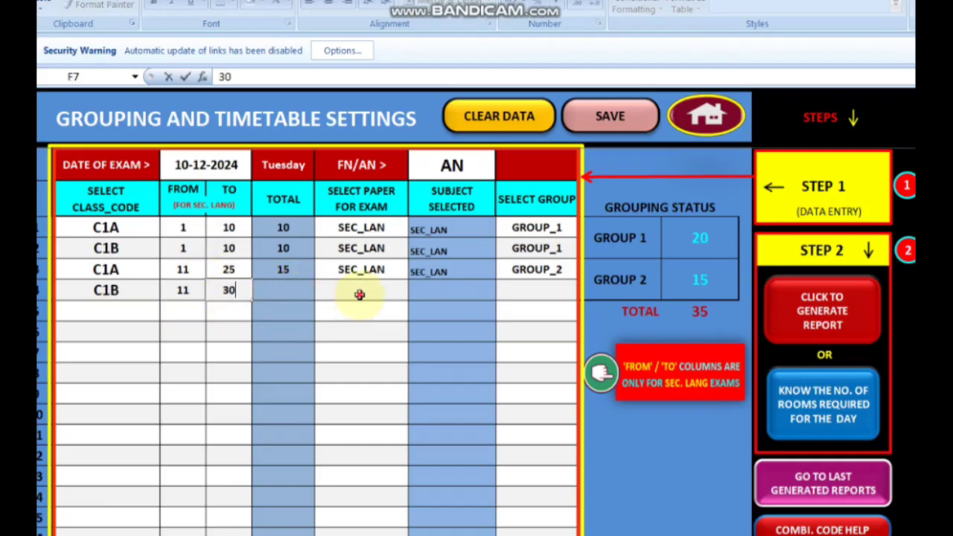
# Set the fourth row's exam paper to SEC_LAN and its group to GROUP_2.
pyautogui.click(357, 294)
pyautogui.click(412, 292)
pyautogui.click(358, 315)
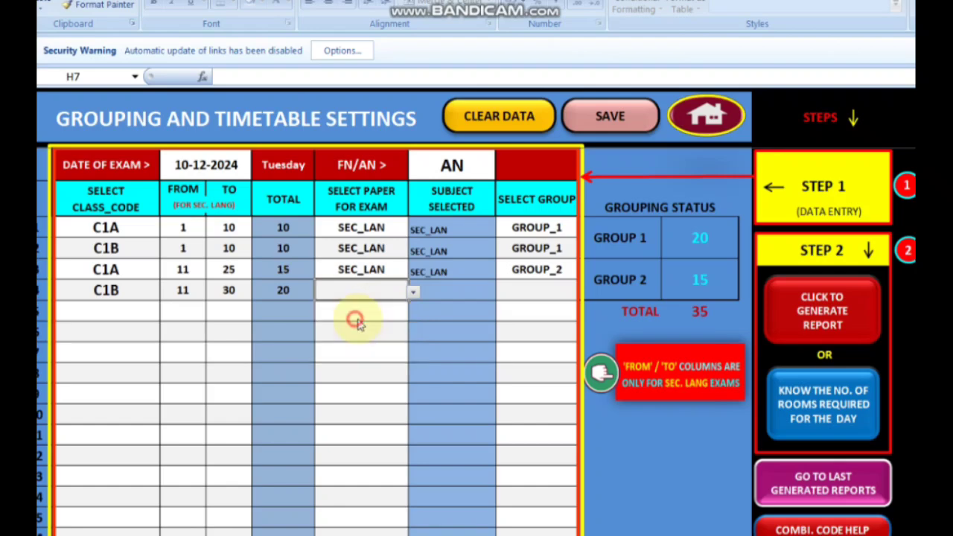
pyautogui.click(528, 292)
pyautogui.click(582, 292)
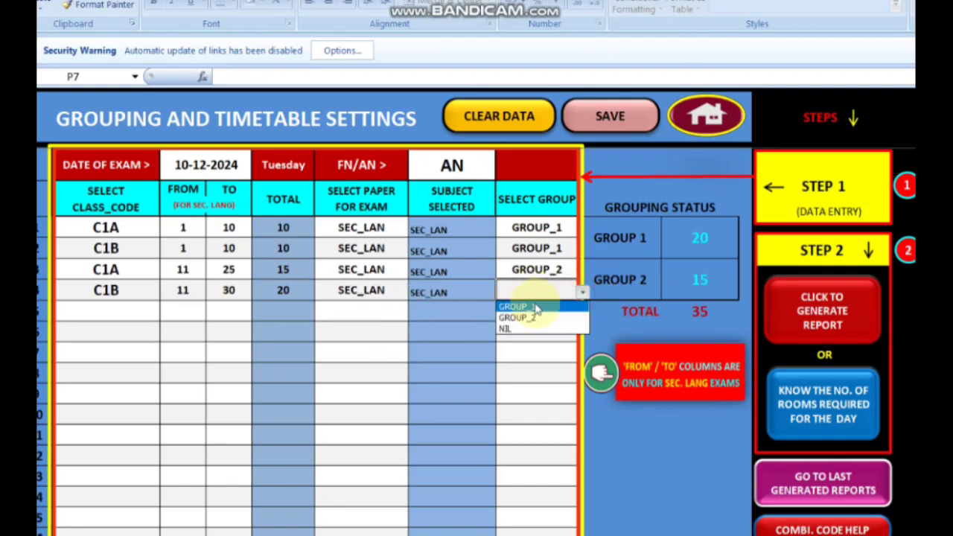
pyautogui.click(521, 318)
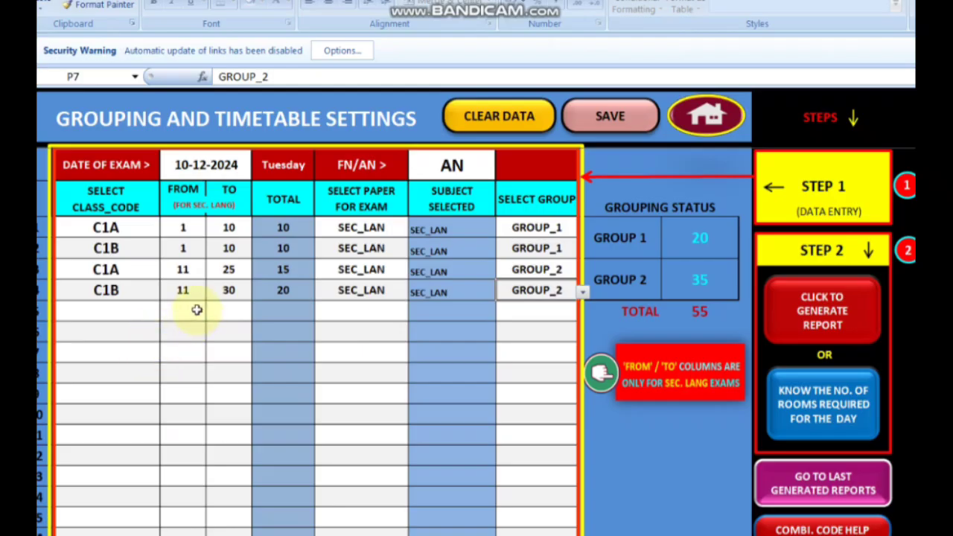
# Select class code C1A for the fifth timetable row.
pyautogui.click(117, 309)
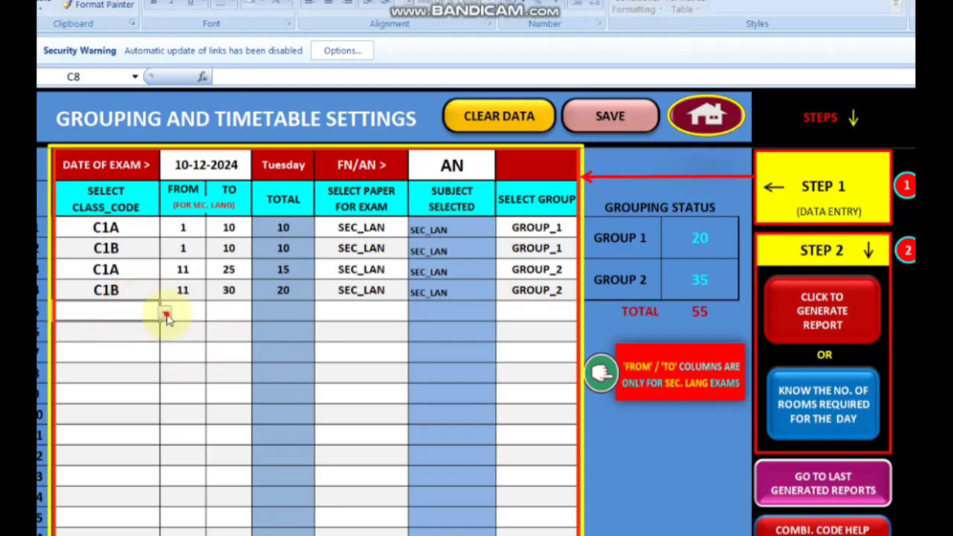
pyautogui.click(165, 314)
pyautogui.click(165, 330)
pyautogui.click(165, 330)
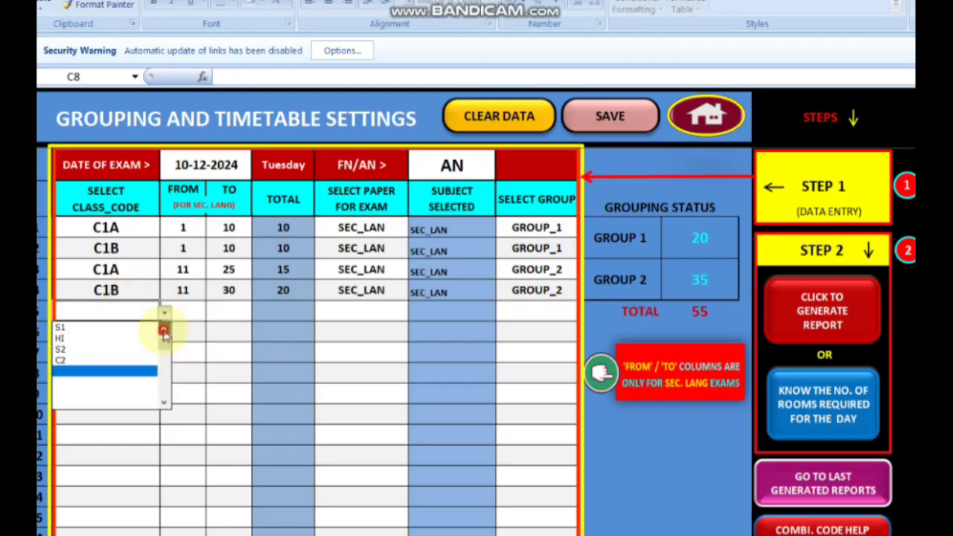
pyautogui.click(164, 330)
pyautogui.click(165, 330)
pyautogui.click(115, 327)
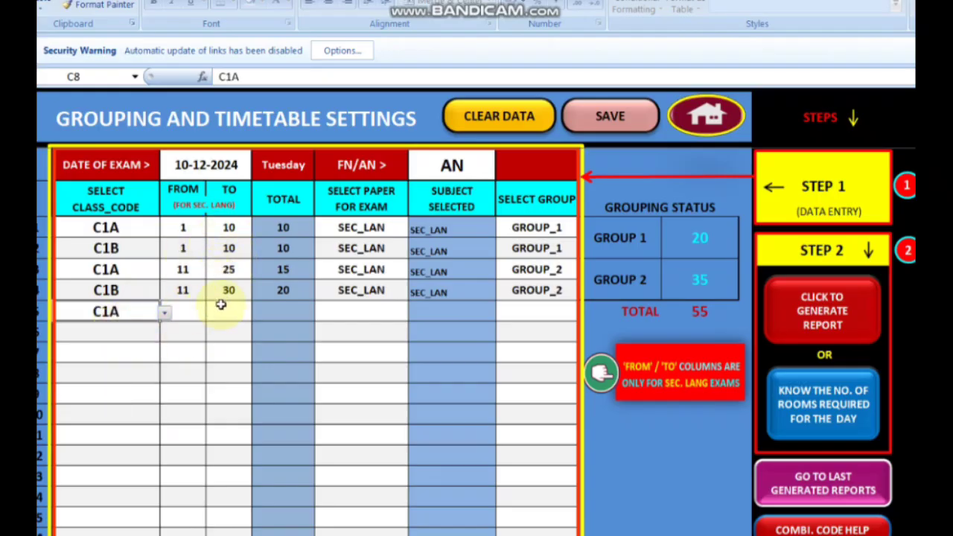
# Enter the range from 26 to 30 for class C1A in the fifth row.
pyautogui.click(200, 315)
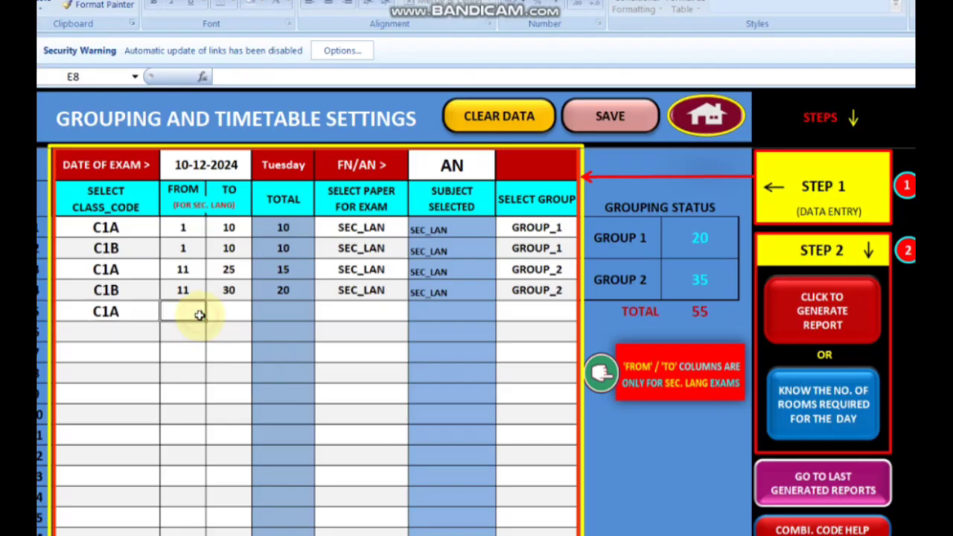
pyautogui.write('26')
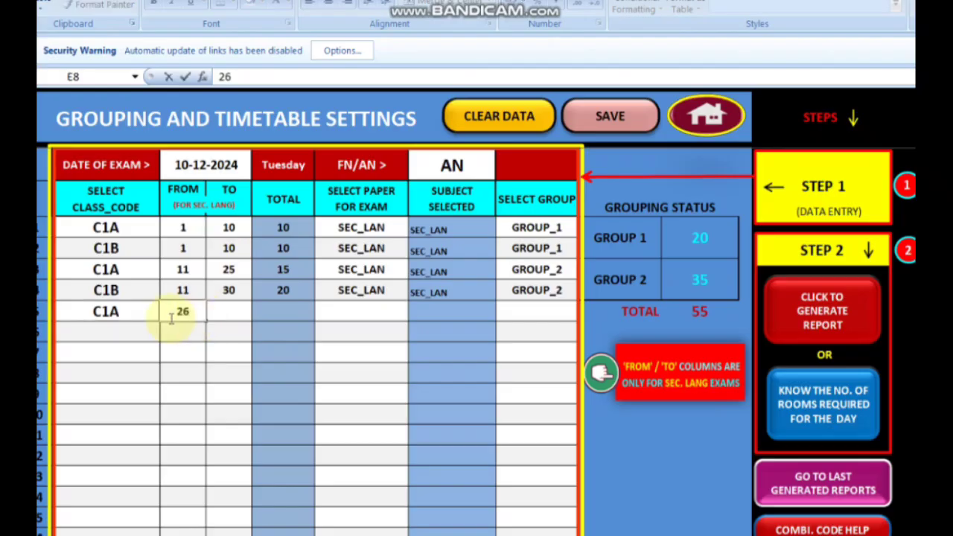
pyautogui.click(228, 310)
pyautogui.write('30')
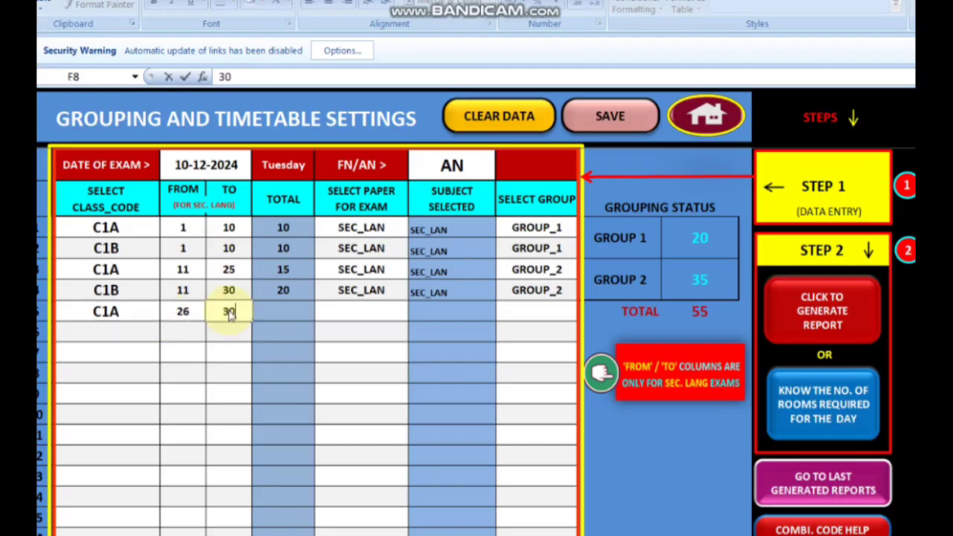
pyautogui.click(365, 420)
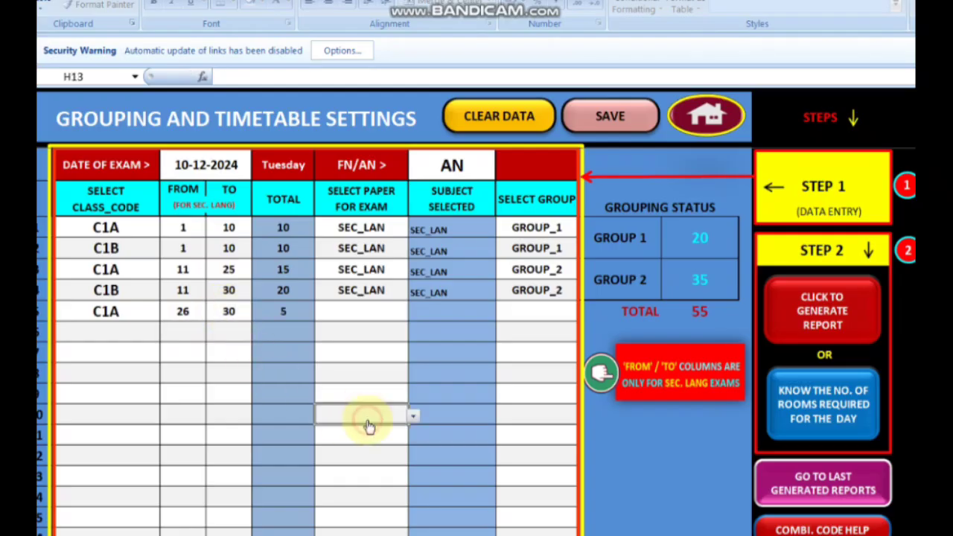
# Set the fifth timetable row's exam paper to SEC_LAN and its group to GROUP_1.
pyautogui.click(351, 313)
pyautogui.click(414, 311)
pyautogui.click(356, 338)
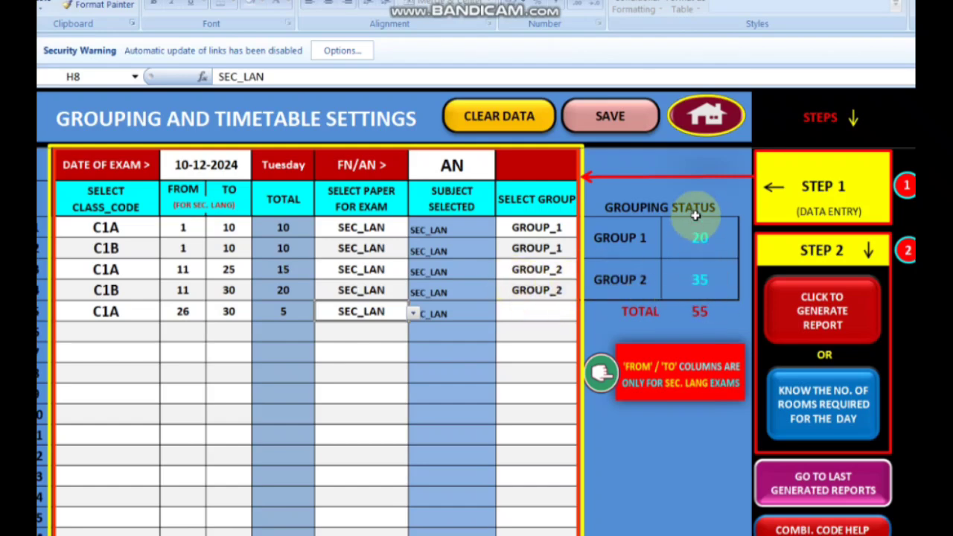
pyautogui.click(541, 313)
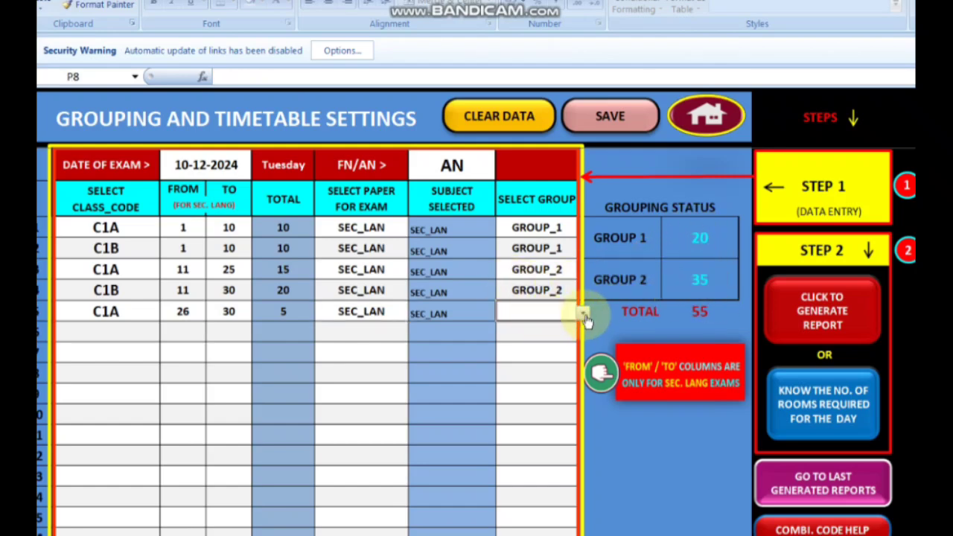
pyautogui.click(584, 314)
pyautogui.click(554, 327)
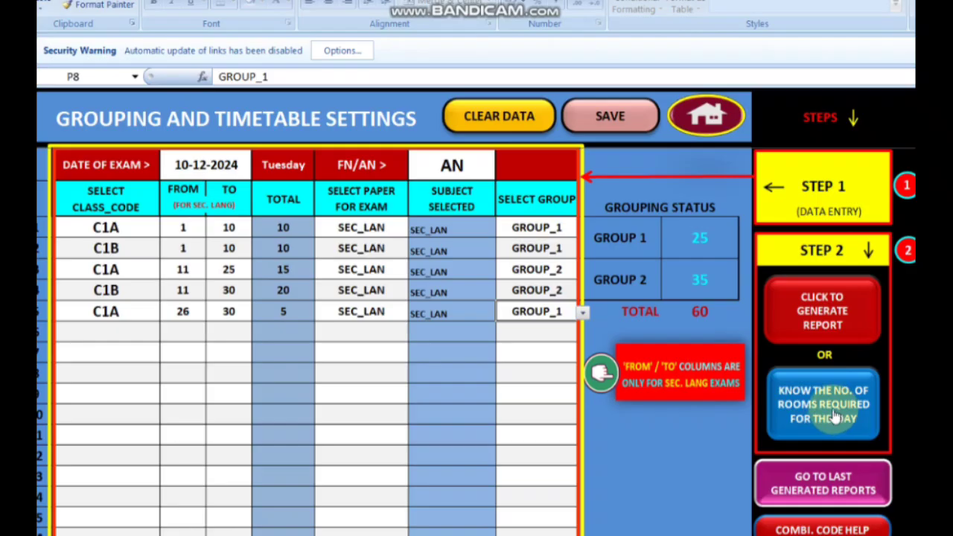
# Generate the exam reports from the completed grouping and timetable data.
pyautogui.click(841, 326)
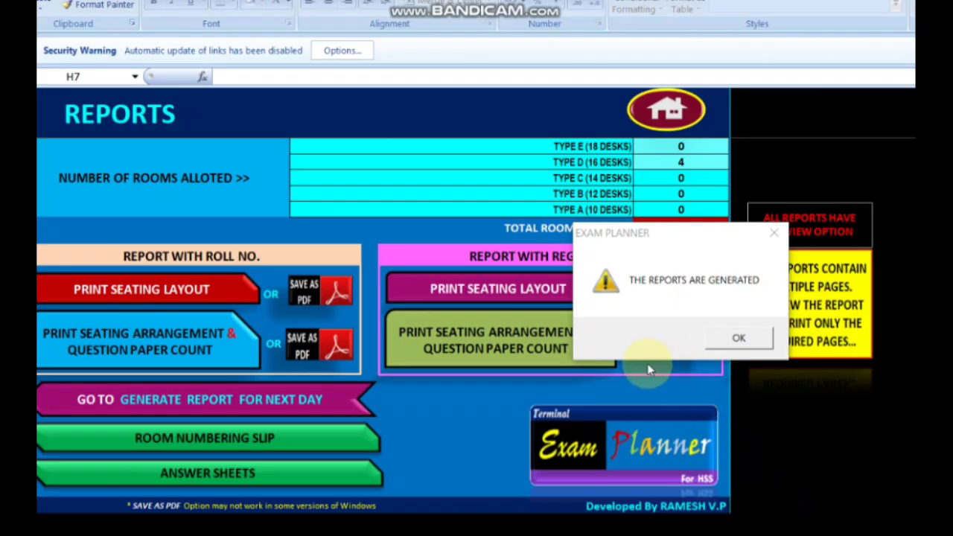
pyautogui.click(739, 337)
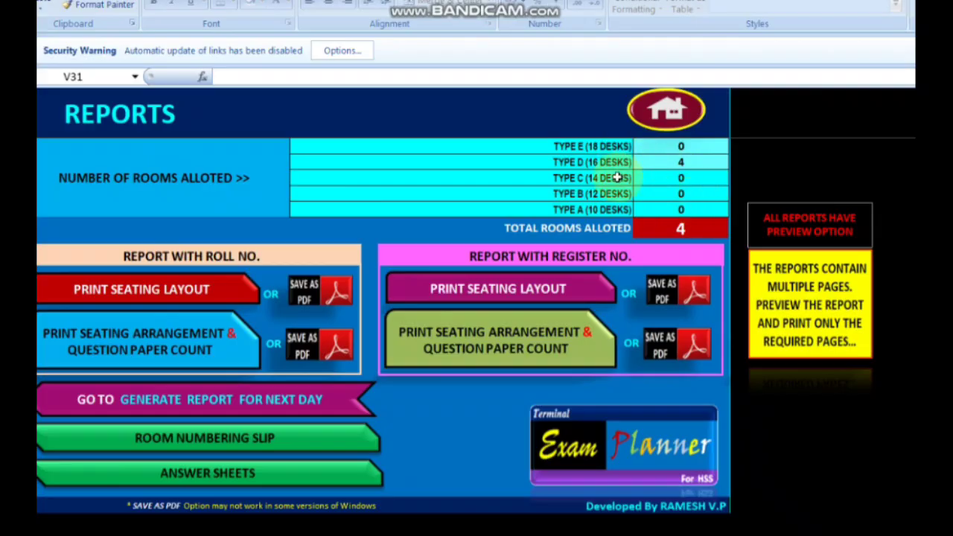
# Review the available room numbers in the basic information, and return to the reports page.
pyautogui.click(665, 110)
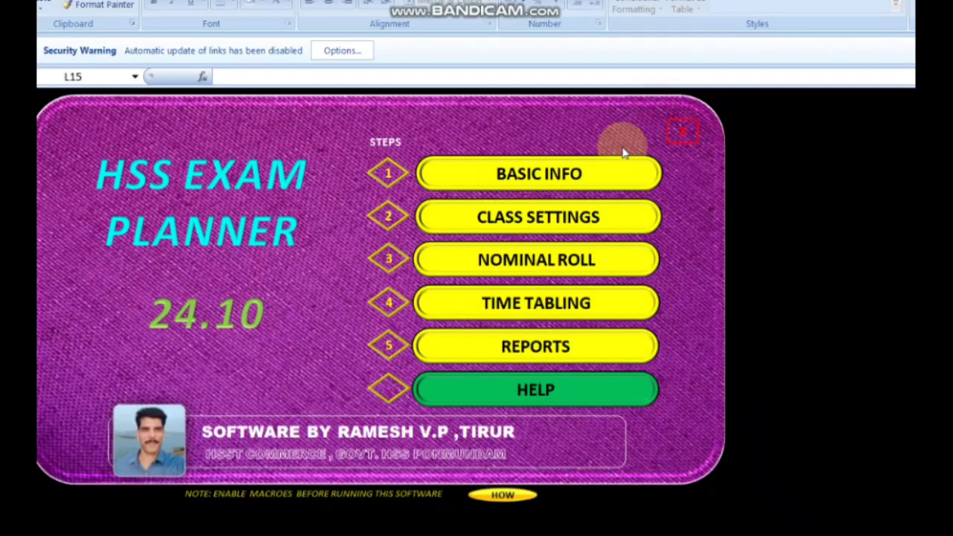
pyautogui.click(564, 181)
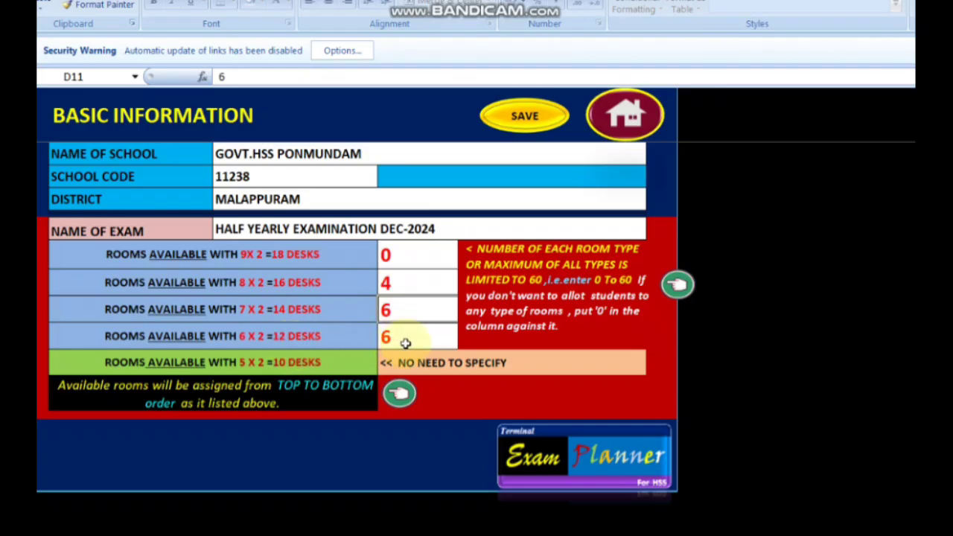
pyautogui.click(630, 122)
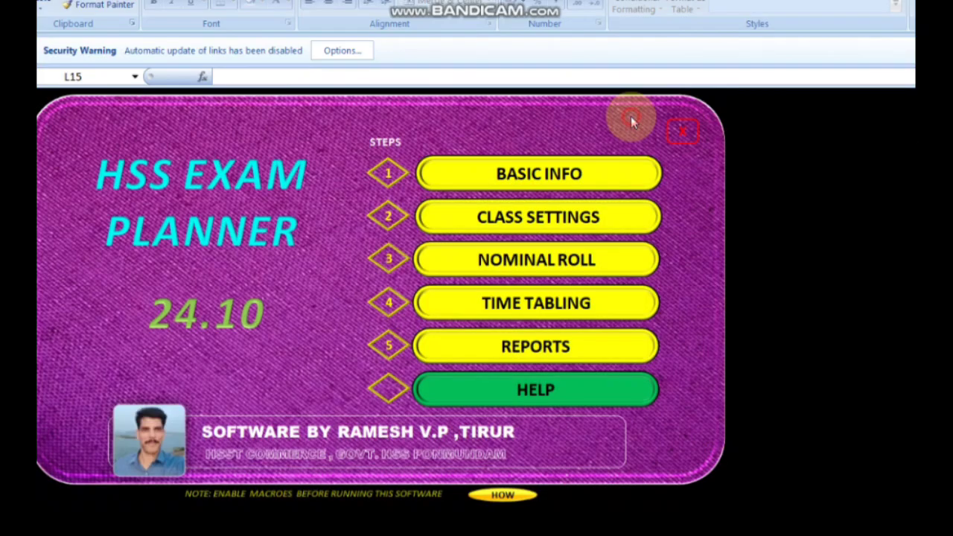
pyautogui.click(544, 356)
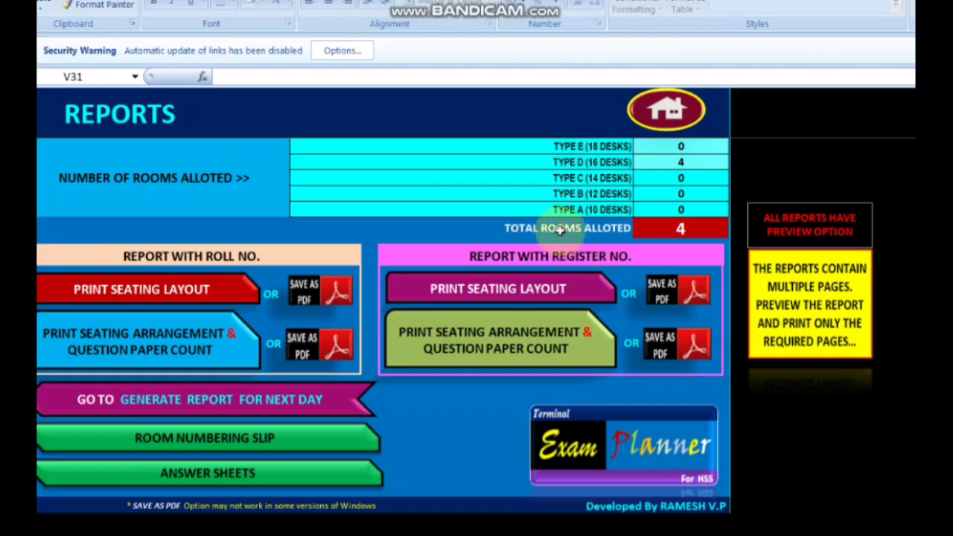
# Preview the roll-number versions of the seating layout and of the seating arrangement with question paper count.
pyautogui.click(157, 290)
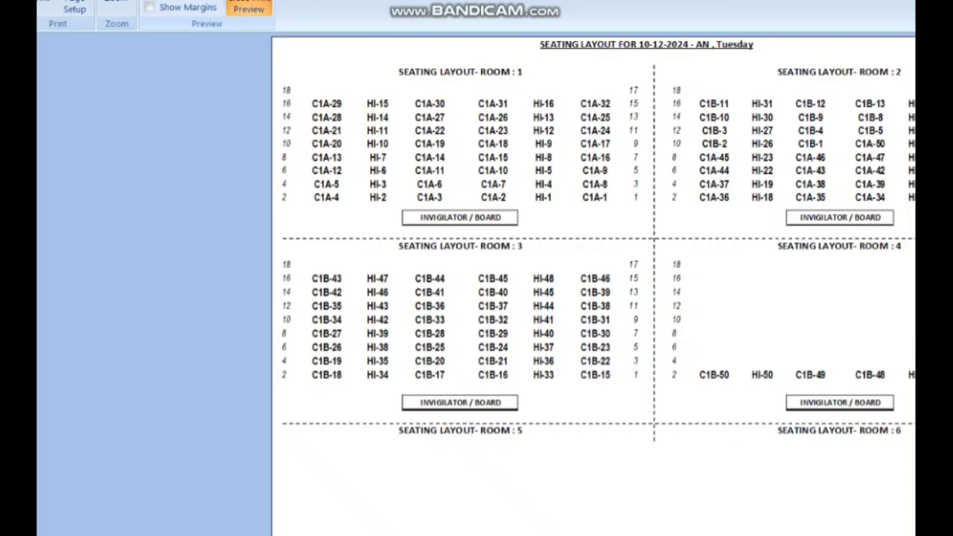
pyautogui.click(246, 11)
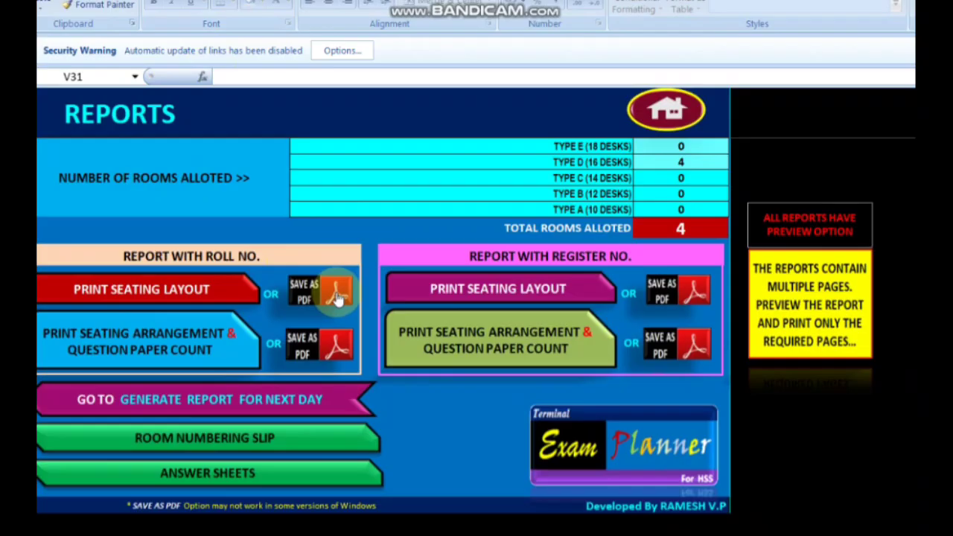
pyautogui.click(113, 344)
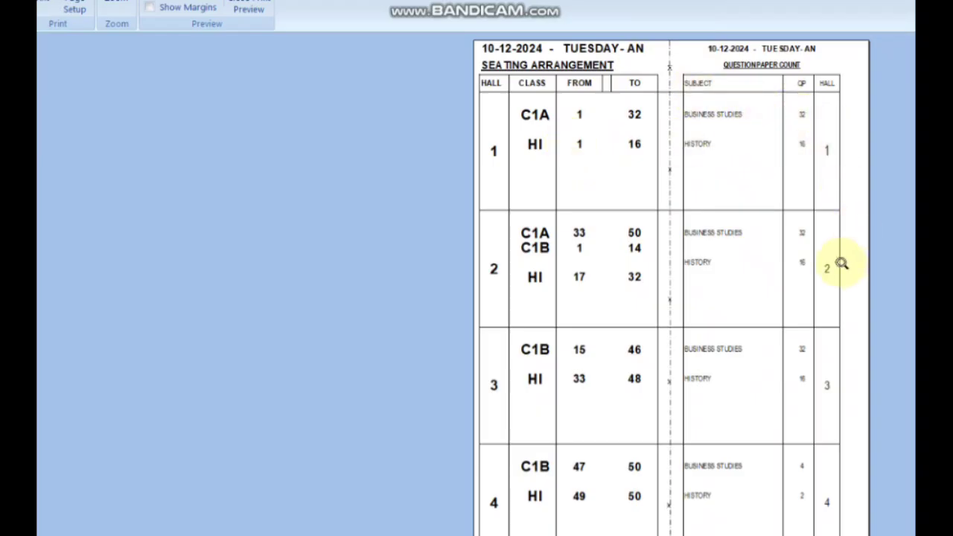
pyautogui.click(249, 8)
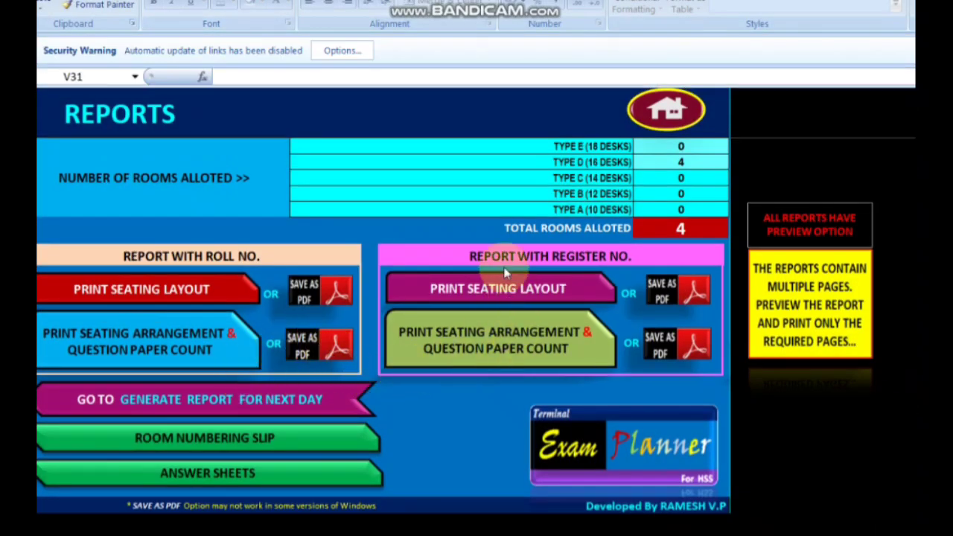
# Preview the register-number versions of the seating layout and of the seating arrangement with question paper count.
pyautogui.click(536, 289)
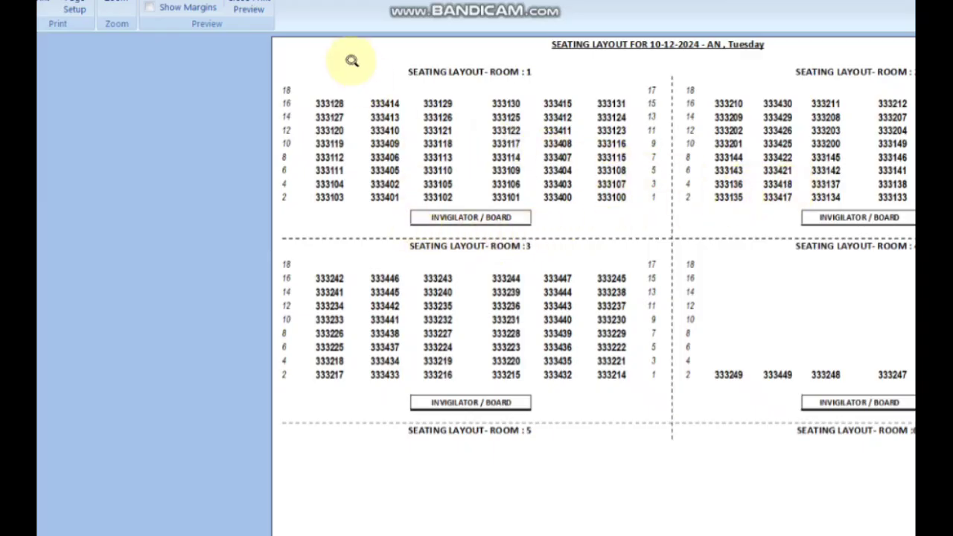
pyautogui.click(249, 7)
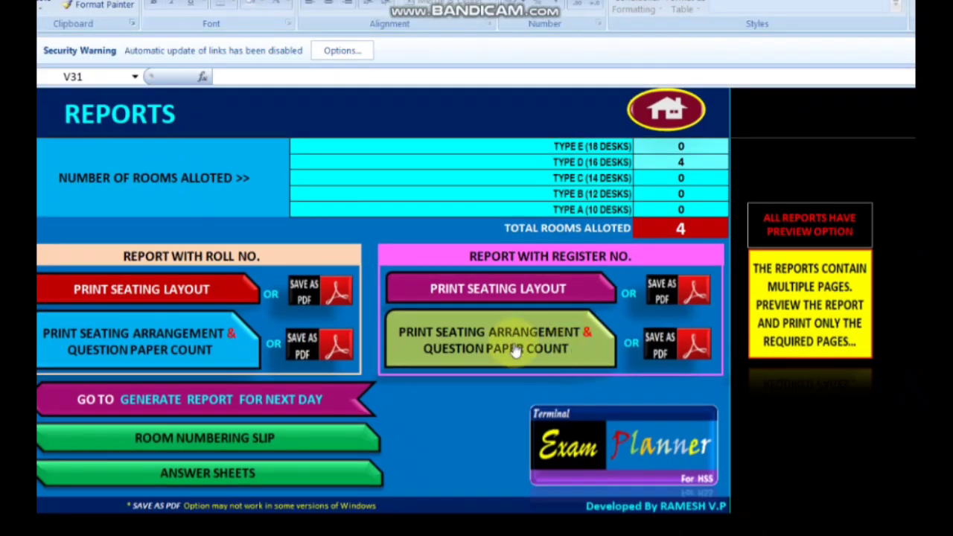
pyautogui.click(480, 339)
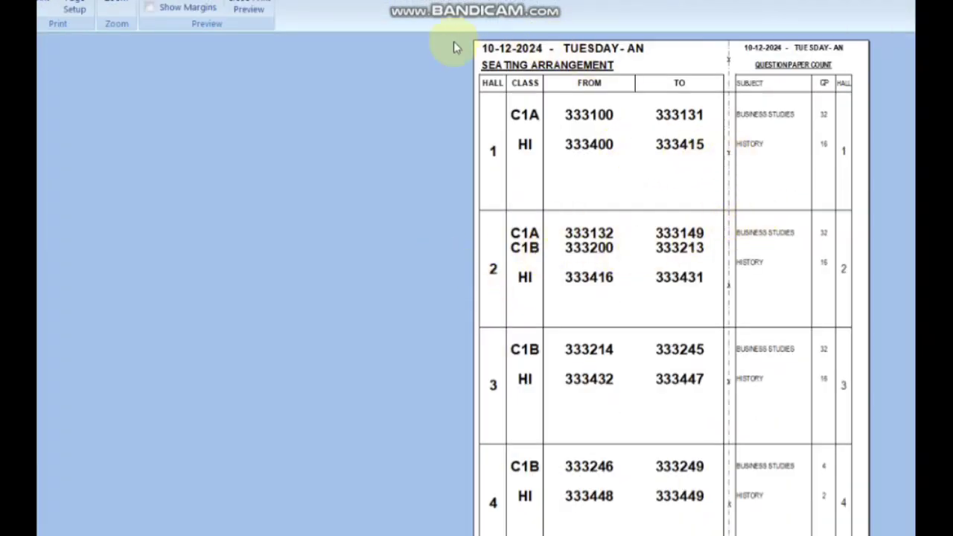
pyautogui.click(248, 8)
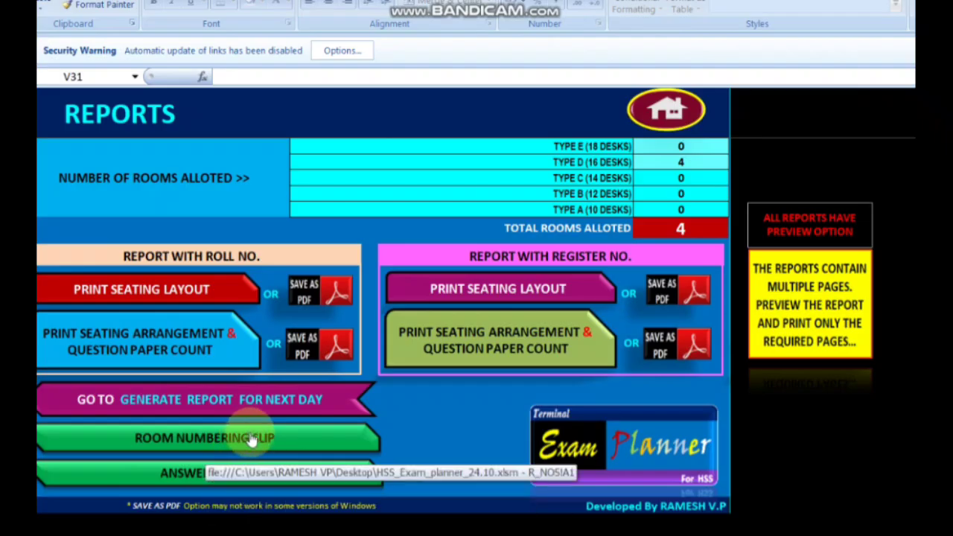
# Visit the timetable settings for generating the next day's report, and return to the home page.
pyautogui.click(192, 406)
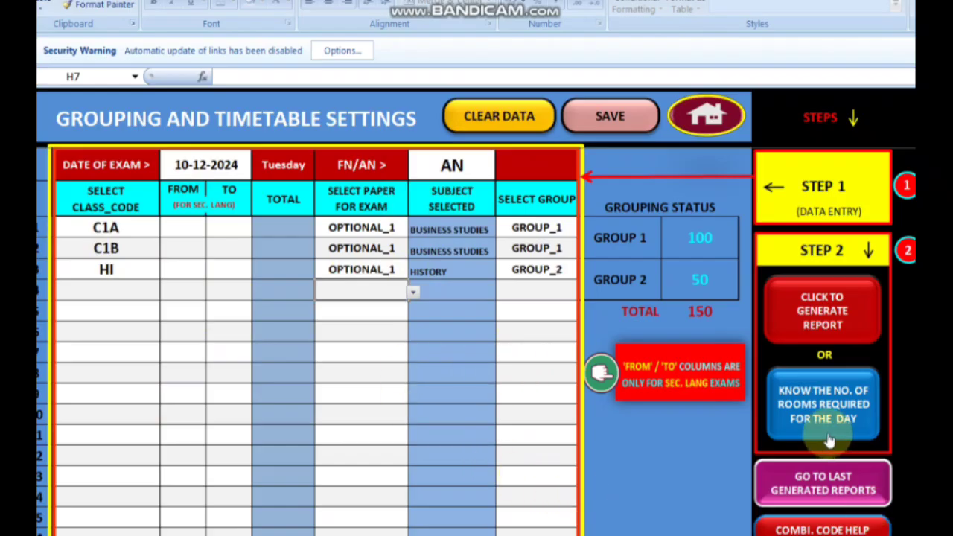
pyautogui.click(709, 116)
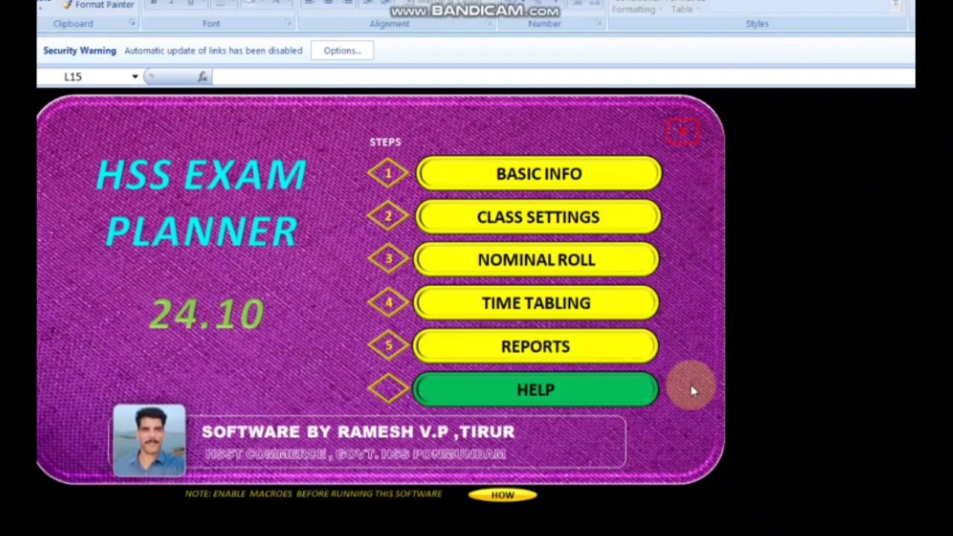
# Browse the help topics from basic information through time tabling, and return to the home page.
pyautogui.click(559, 393)
pyautogui.scroll(-5, 617, 340)
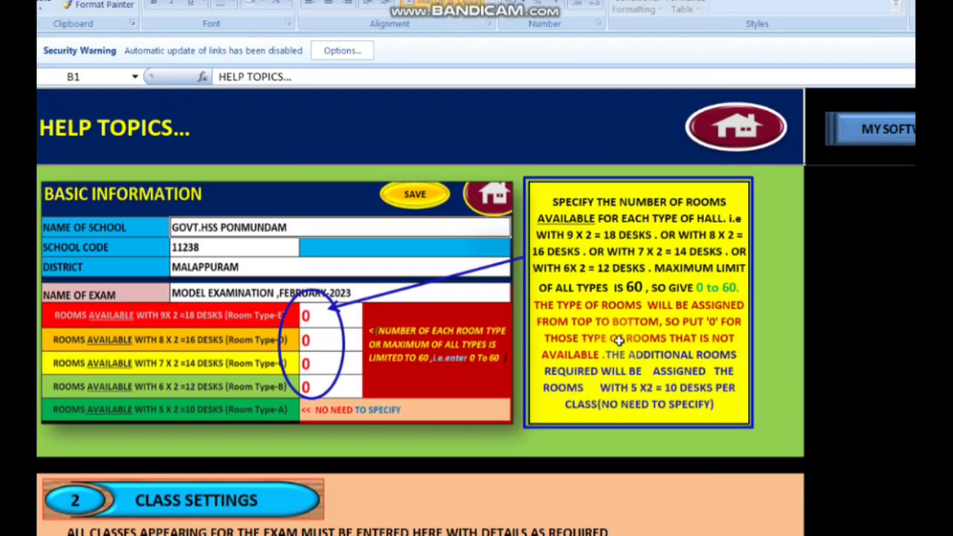
pyautogui.scroll(-15, 618, 341)
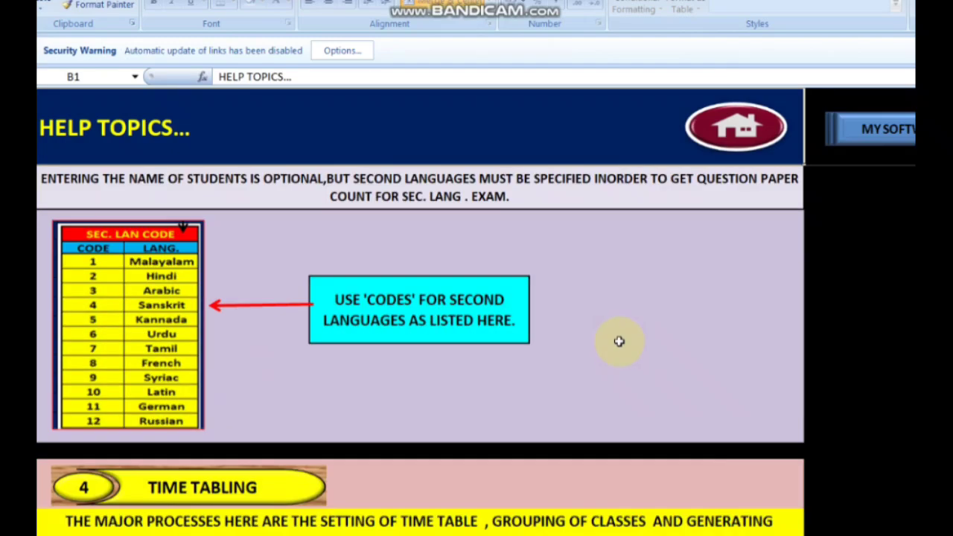
pyautogui.scroll(15, 618, 340)
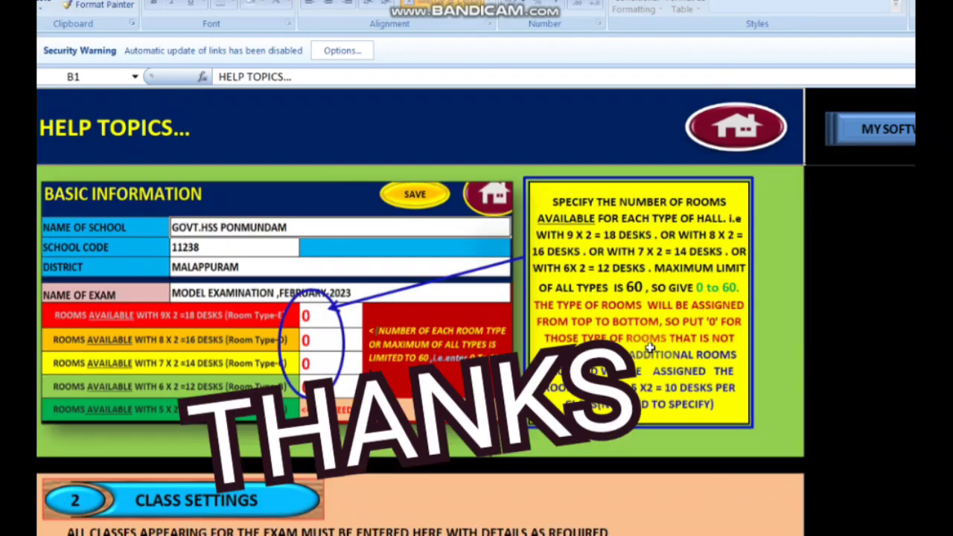
pyautogui.scroll(5, 650, 342)
pyautogui.click(734, 126)
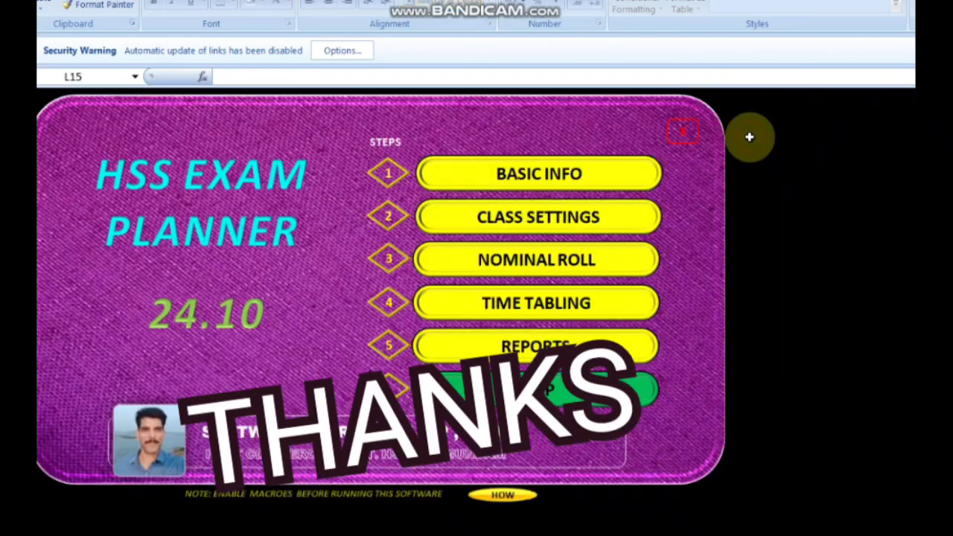